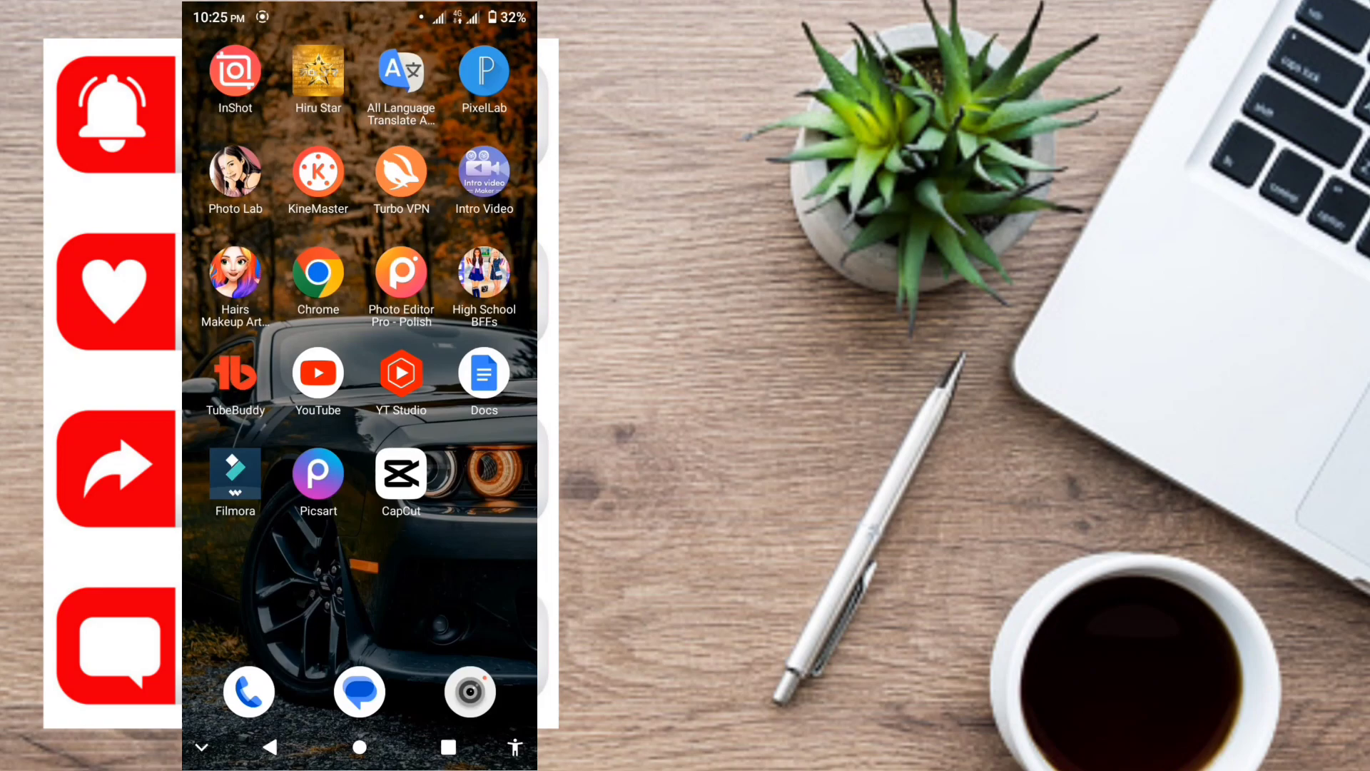
Launch CapCut, start a new project and preview the 00:07 night-field clip.
{"action": "mouse_move", "coordinate": [422, 528]}
{"action": "left_mouse_down"}
{"action": "mouse_move", "coordinate": [440, 528]}
{"action": "mouse_move", "coordinate": [420, 528]}
{"action": "left_mouse_up"}
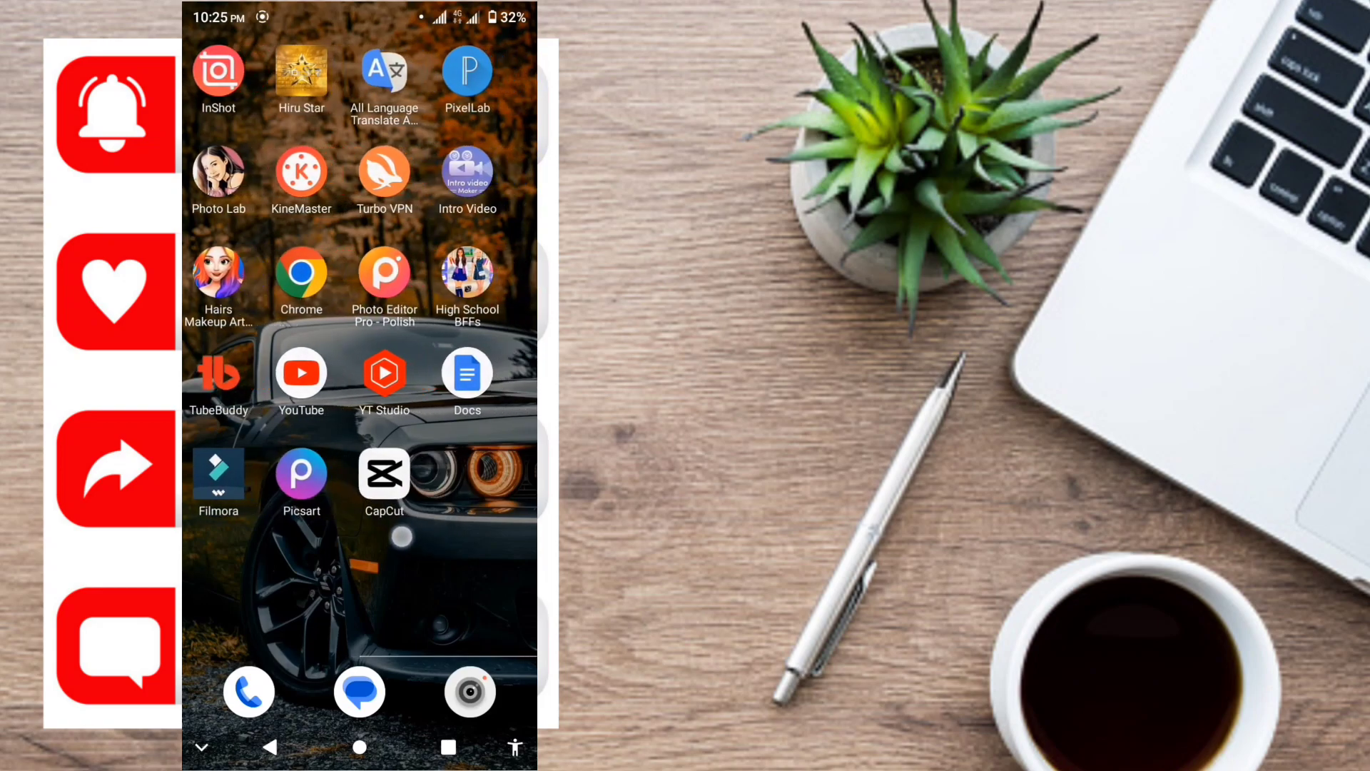
{"action": "left_click", "coordinate": [402, 474]}
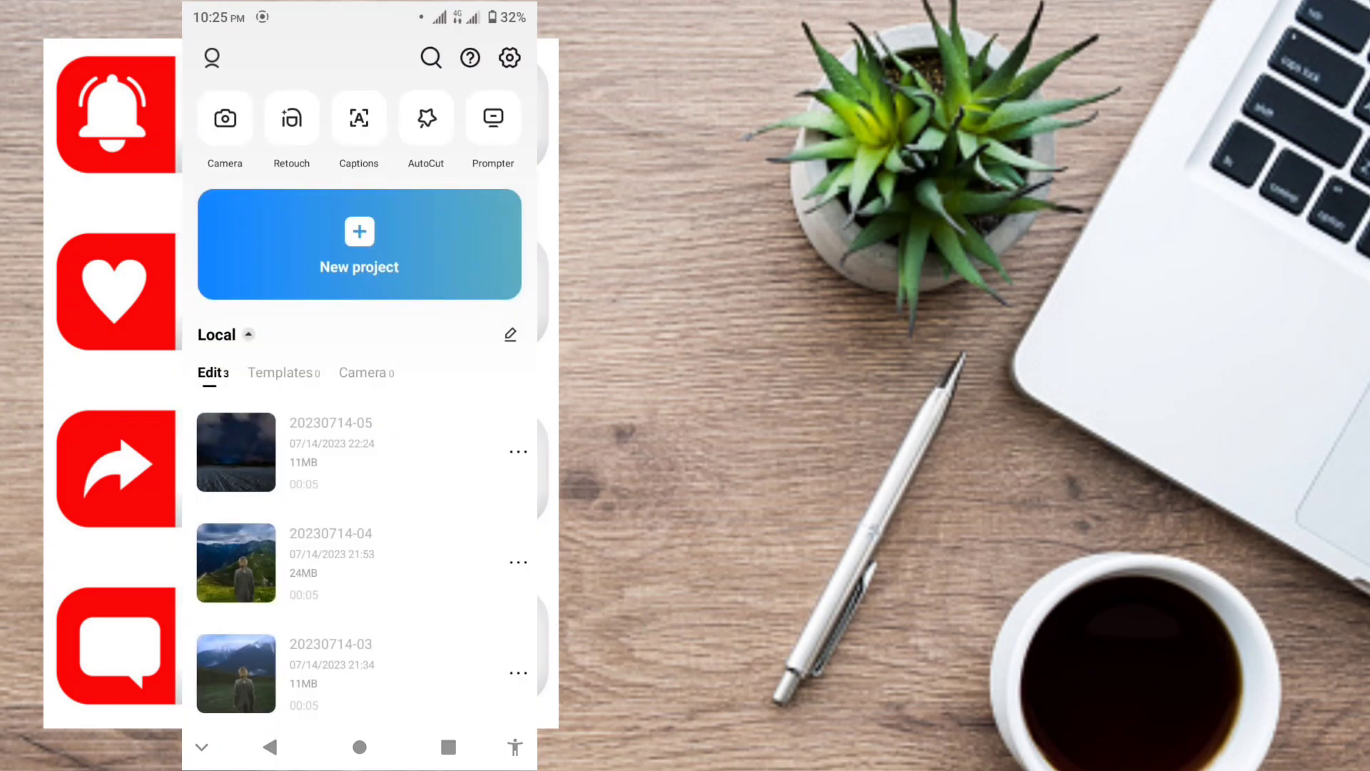
{"action": "left_click", "coordinate": [421, 229]}
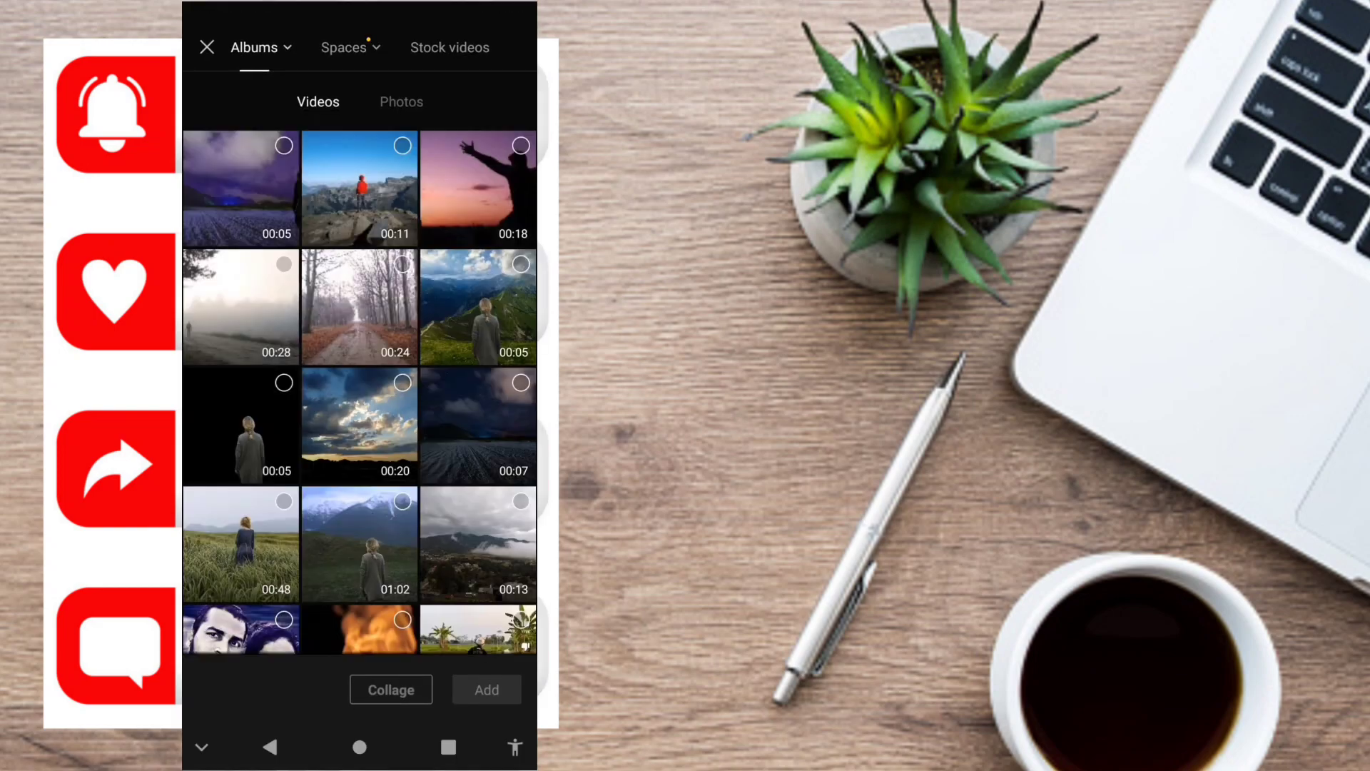
{"action": "left_click", "coordinate": [481, 420]}
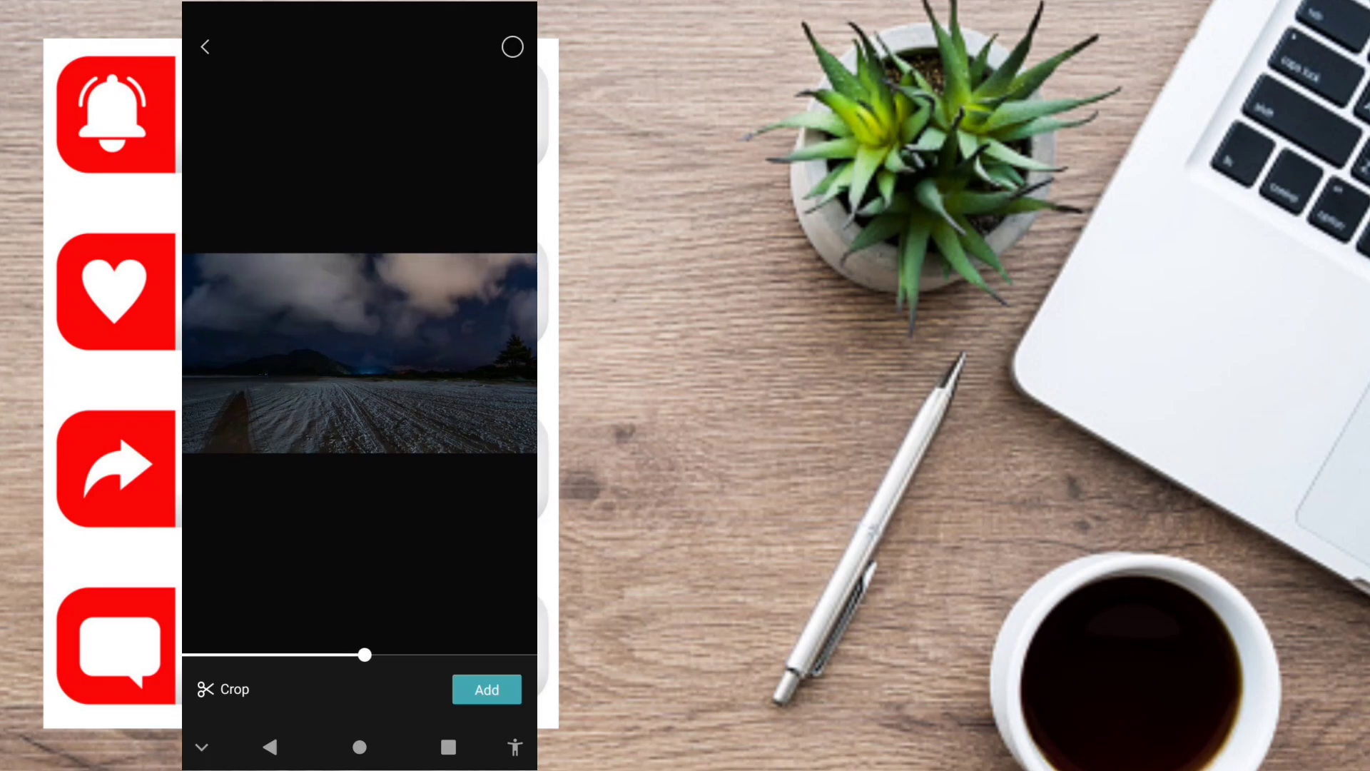
Add the night-field clip to the timeline, split it at 00:05 and delete the 2.1-second tail.
{"action": "left_click", "coordinate": [487, 690]}
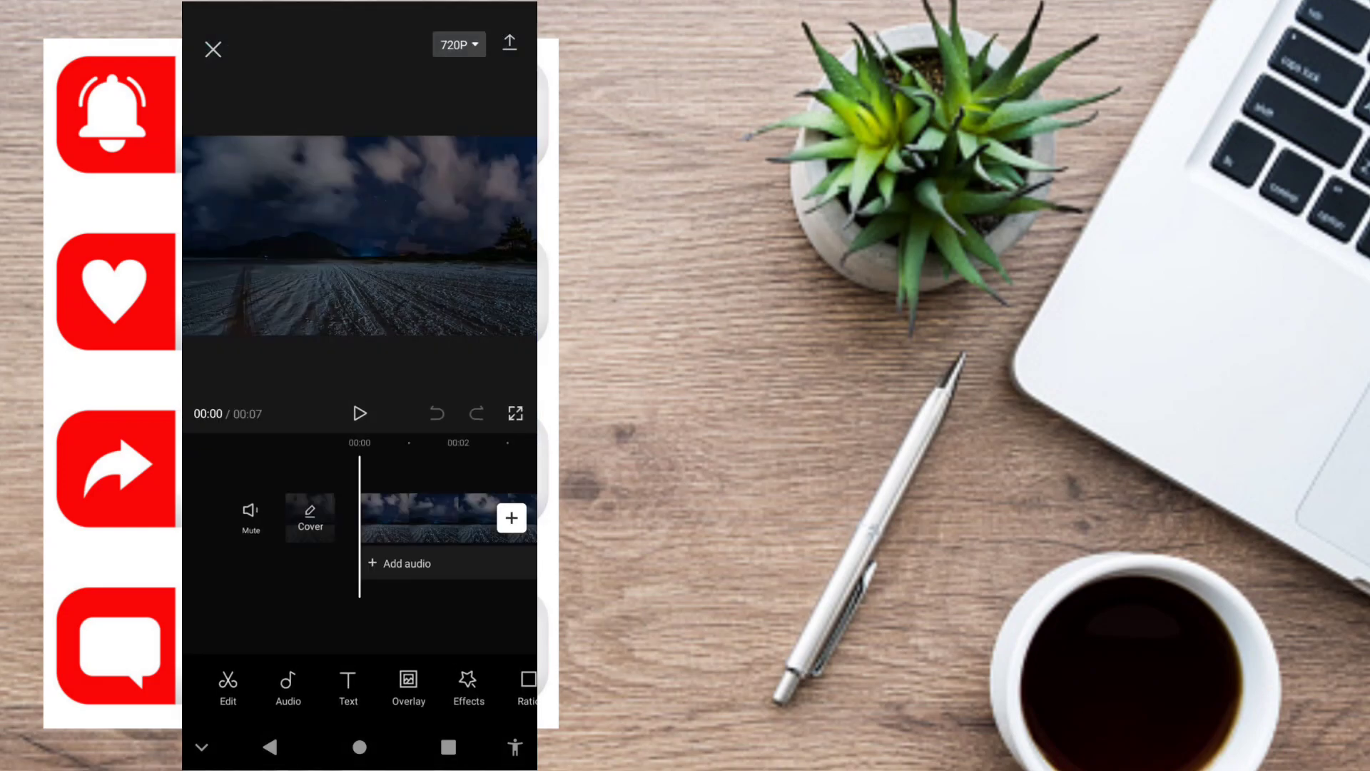
{"action": "left_click", "coordinate": [419, 516]}
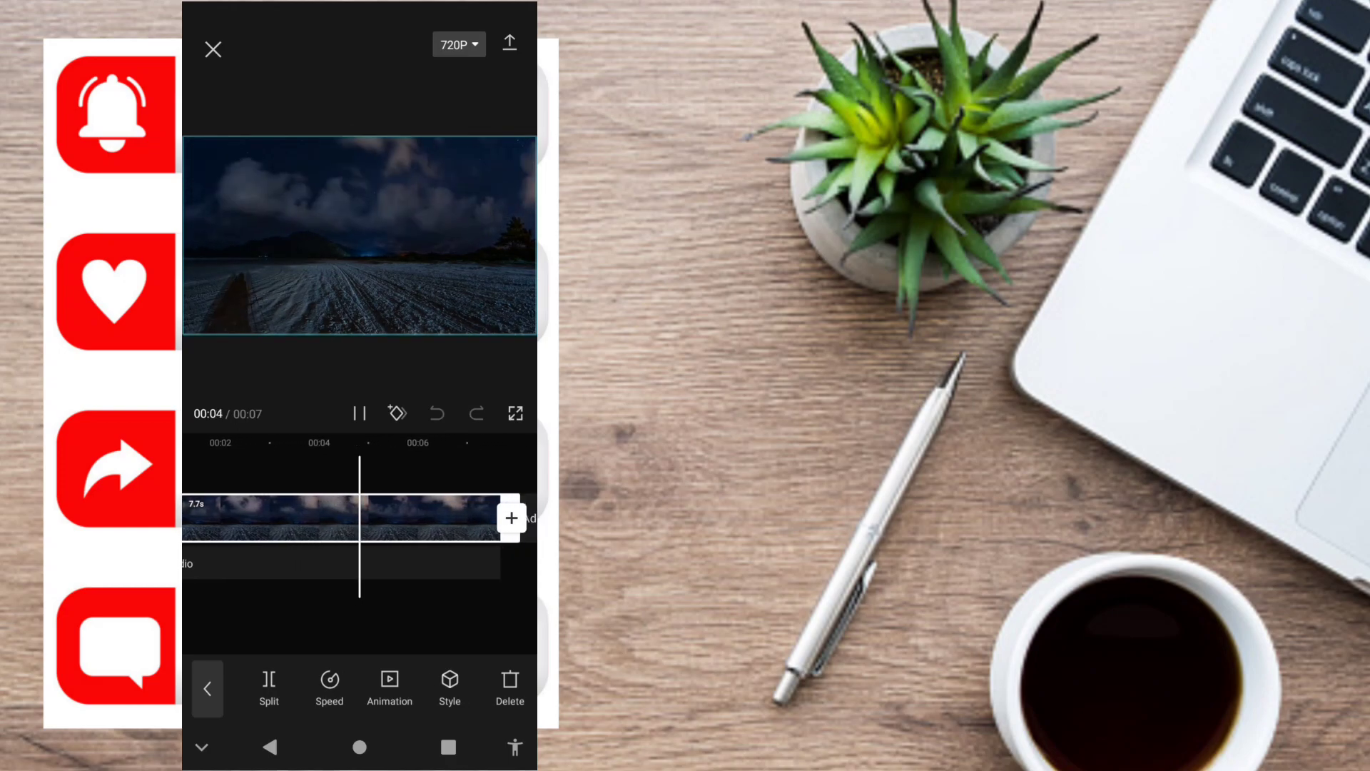
{"action": "left_click", "coordinate": [360, 413]}
{"action": "left_click", "coordinate": [407, 518]}
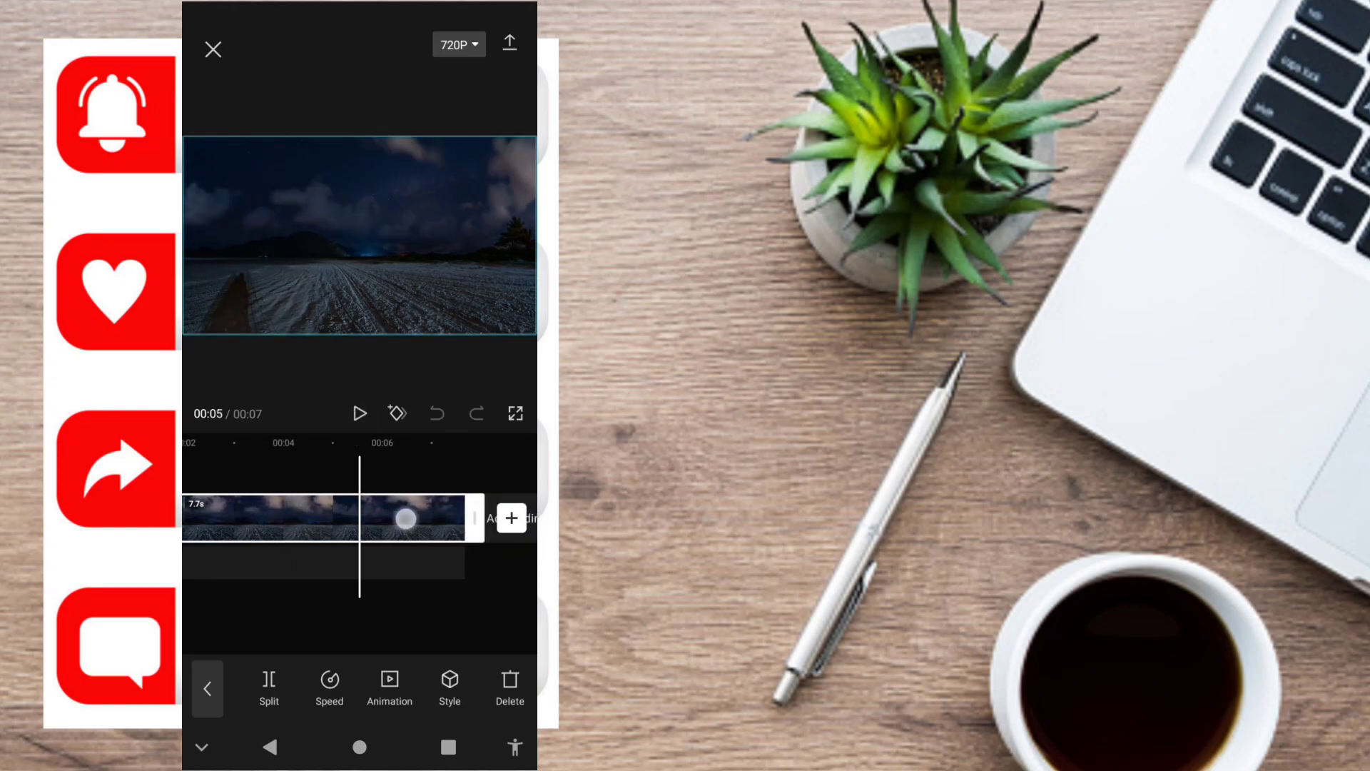
{"action": "left_click", "coordinate": [402, 517]}
{"action": "left_click", "coordinate": [270, 678]}
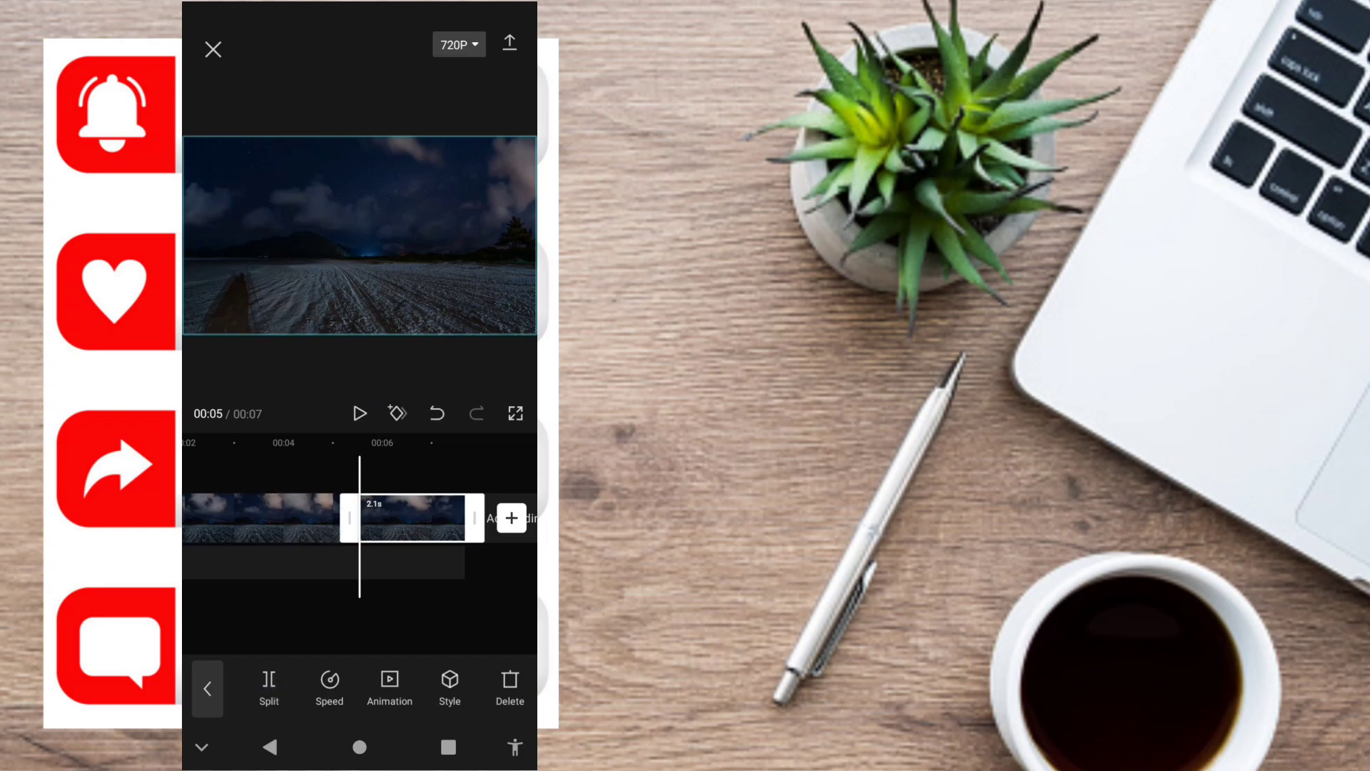
{"action": "left_click", "coordinate": [507, 687]}
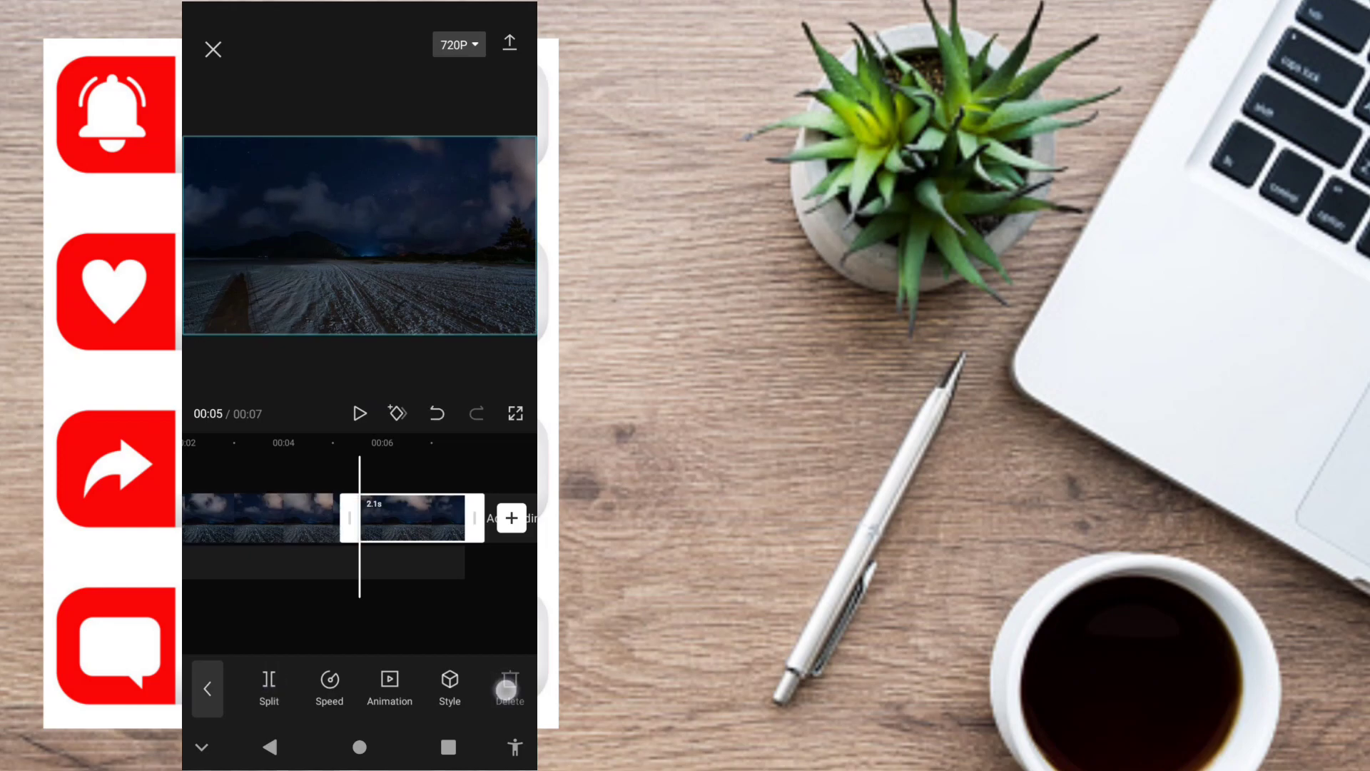
{"action": "left_click_drag", "start_coordinate": [282, 634], "coordinate": [443, 634]}
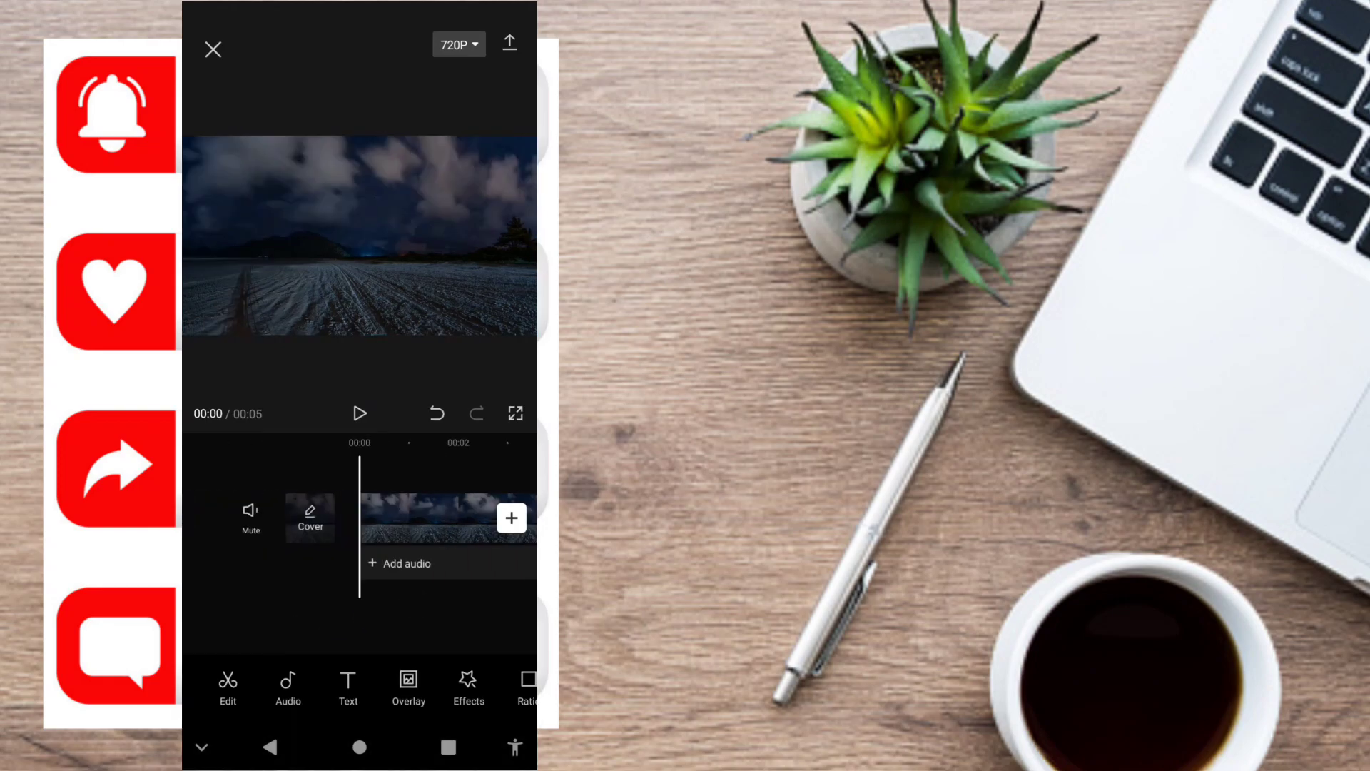
Play back the trimmed night-field clip and return the playhead to its start.
{"action": "left_click", "coordinate": [425, 504]}
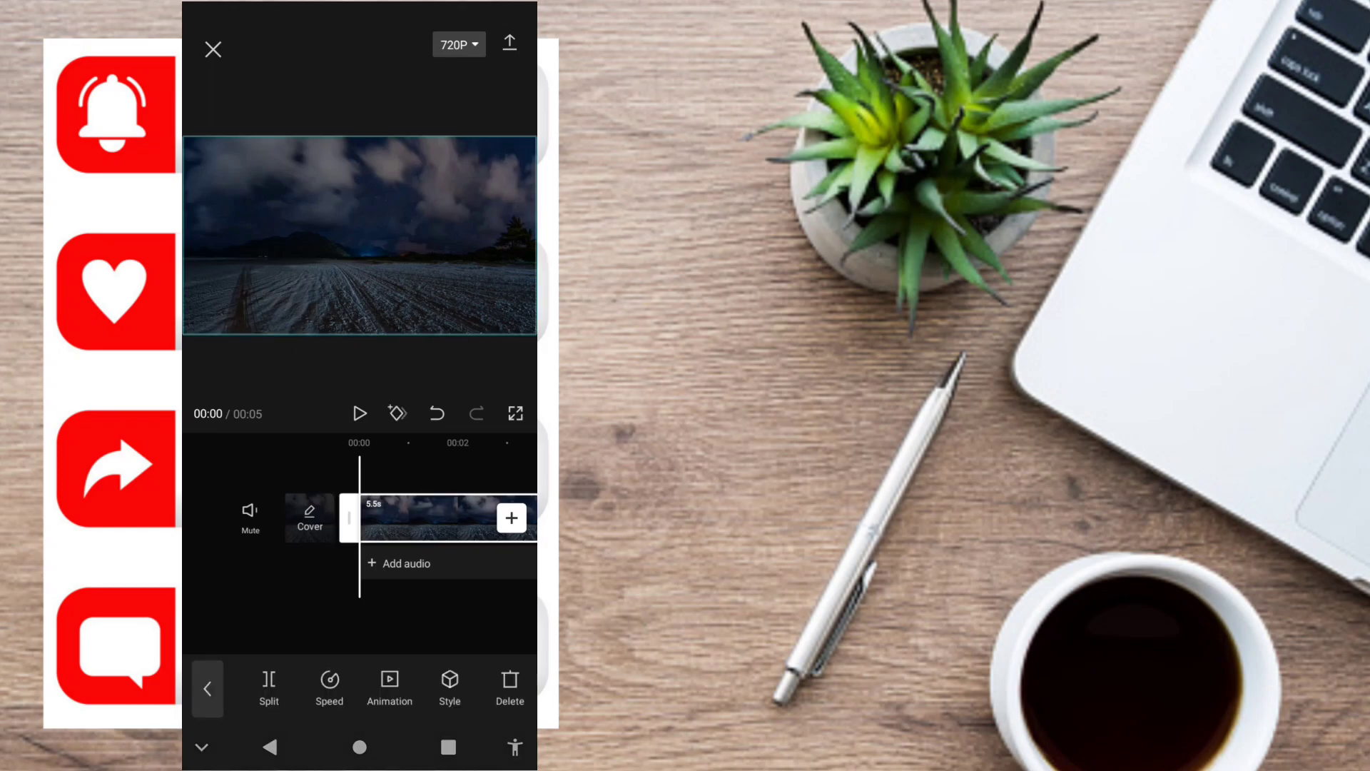
{"action": "left_click", "coordinate": [360, 413]}
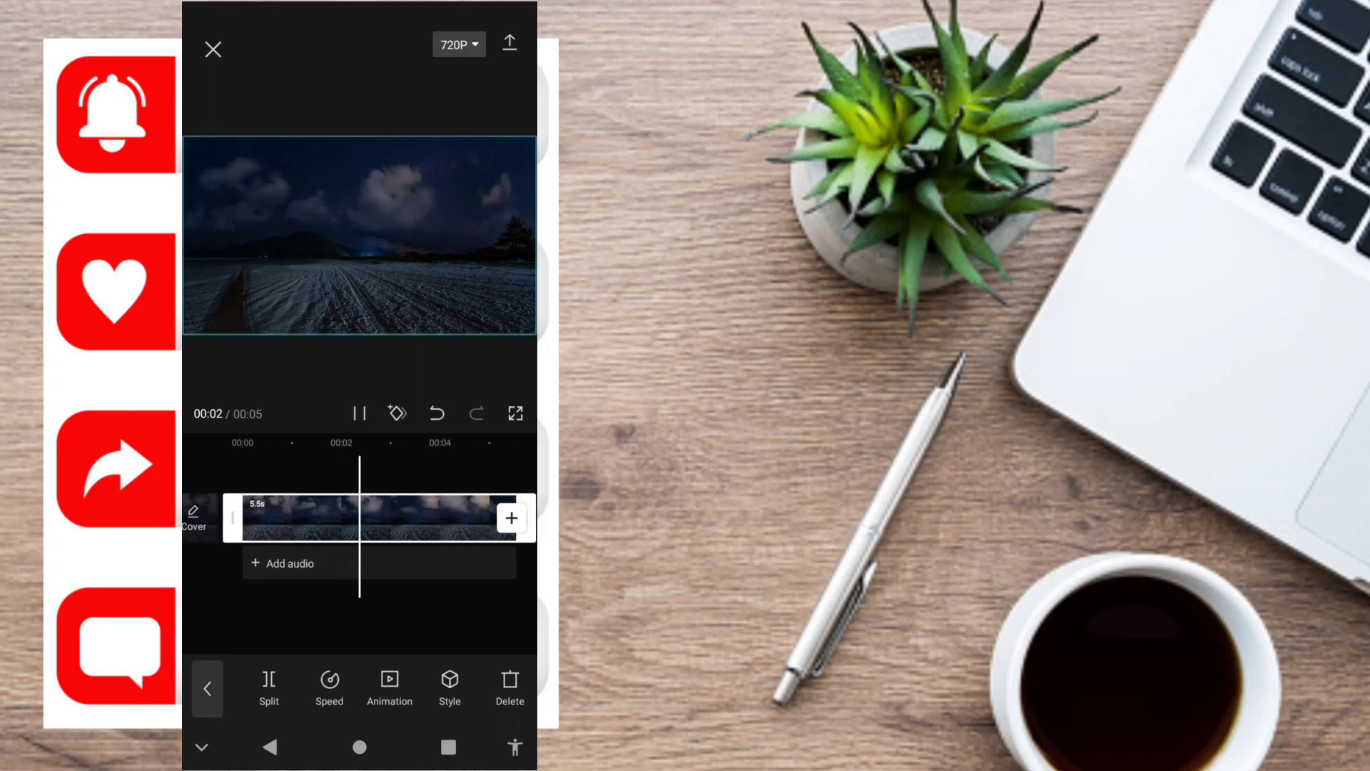
{"action": "left_click", "coordinate": [360, 414]}
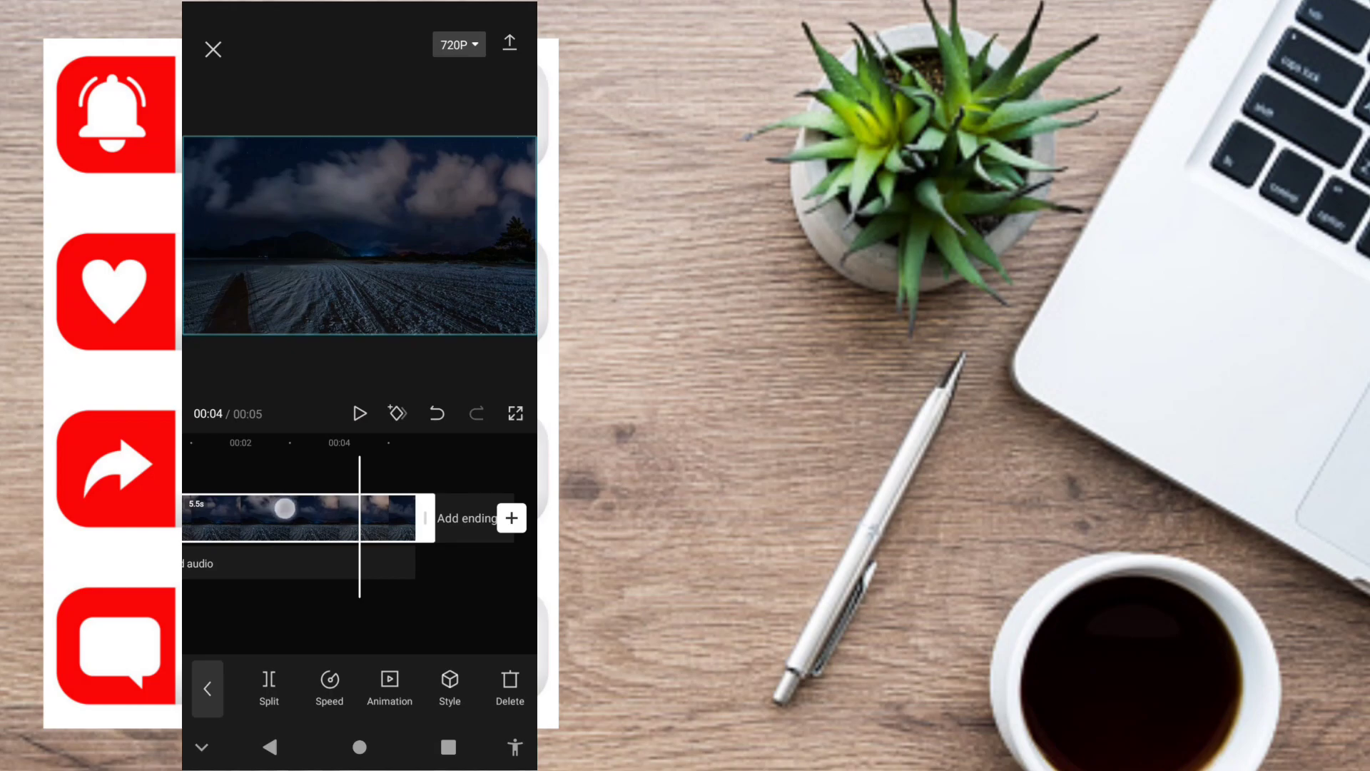
{"action": "left_click_drag", "start_coordinate": [285, 508], "coordinate": [492, 511]}
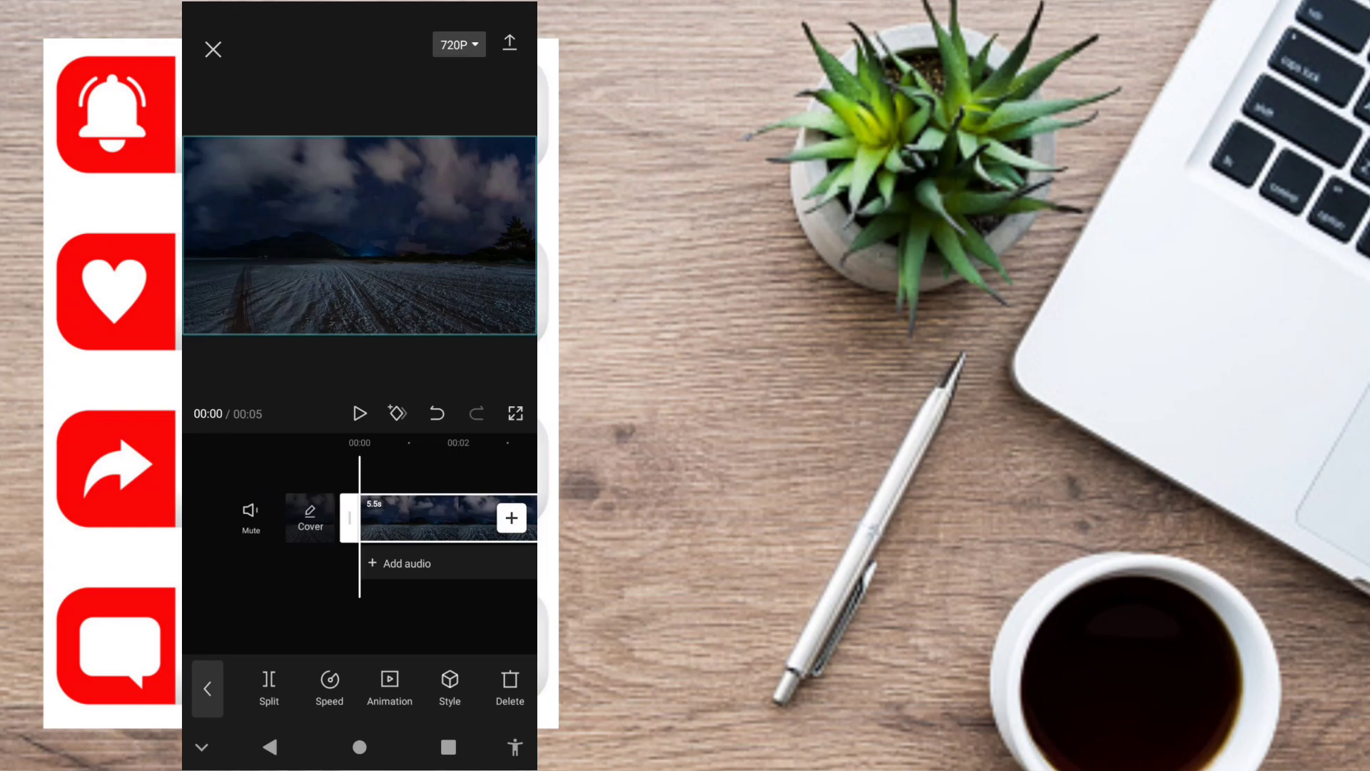
Enlarge the night-field video past the frame edges and shift it left to reveal the trees.
{"action": "left_click_drag", "start_coordinate": [389, 190], "coordinate": [385, 164]}
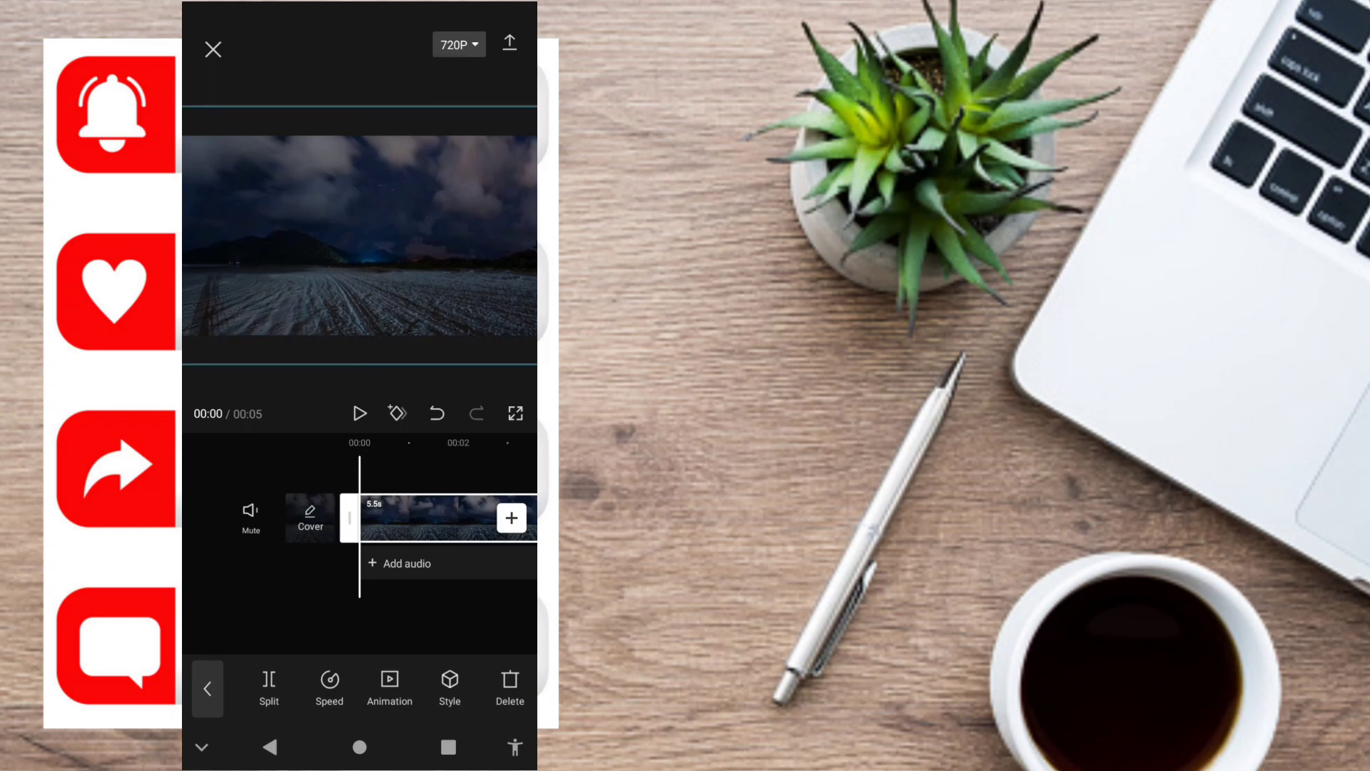
{"action": "left_click_drag", "start_coordinate": [449, 272], "coordinate": [402, 278]}
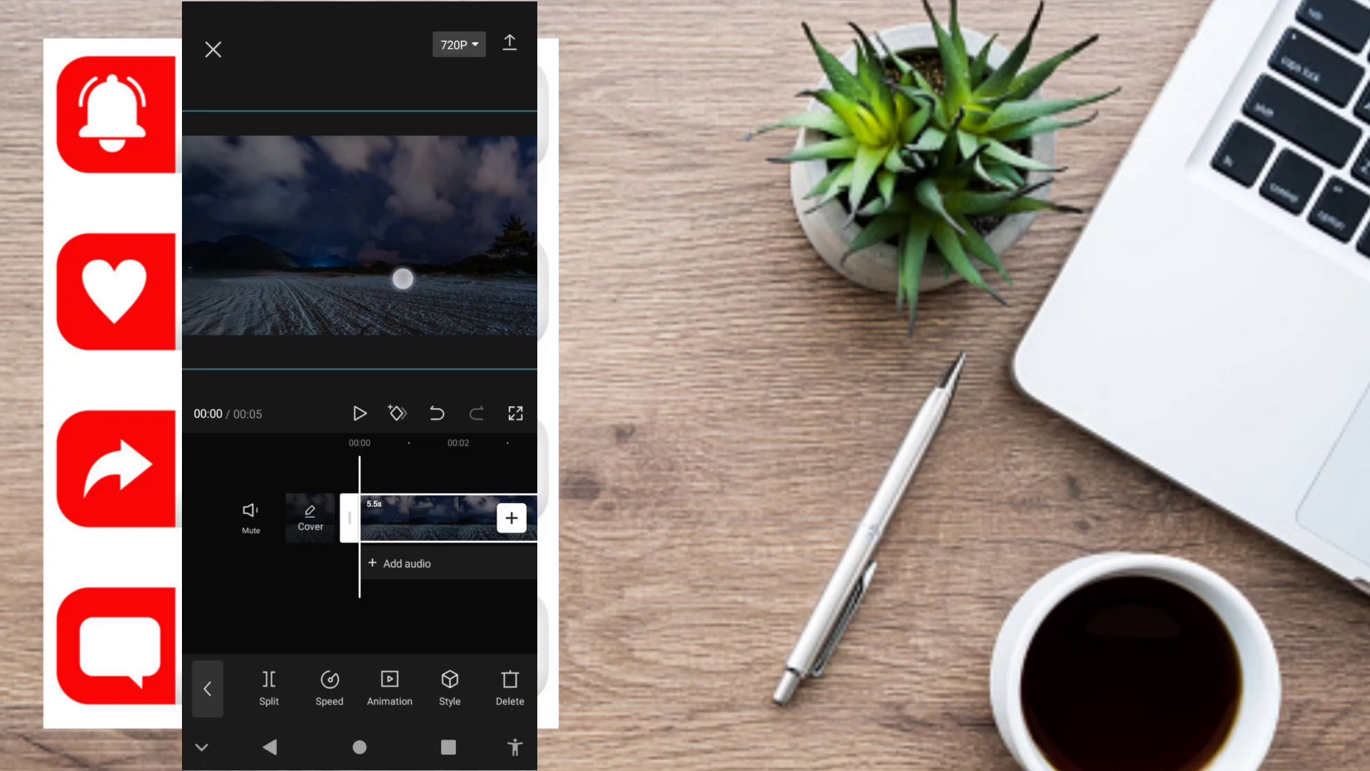
{"action": "left_click", "coordinate": [360, 413]}
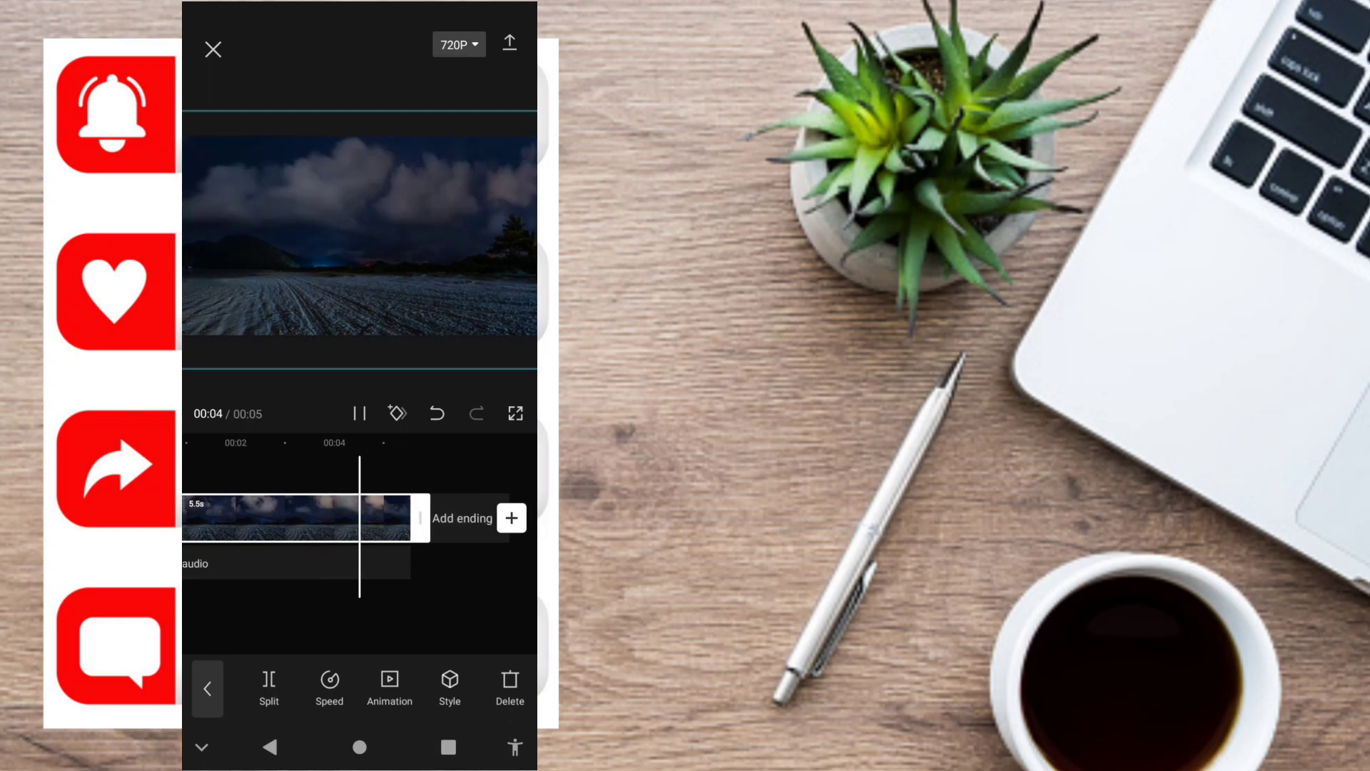
{"action": "left_click", "coordinate": [360, 414]}
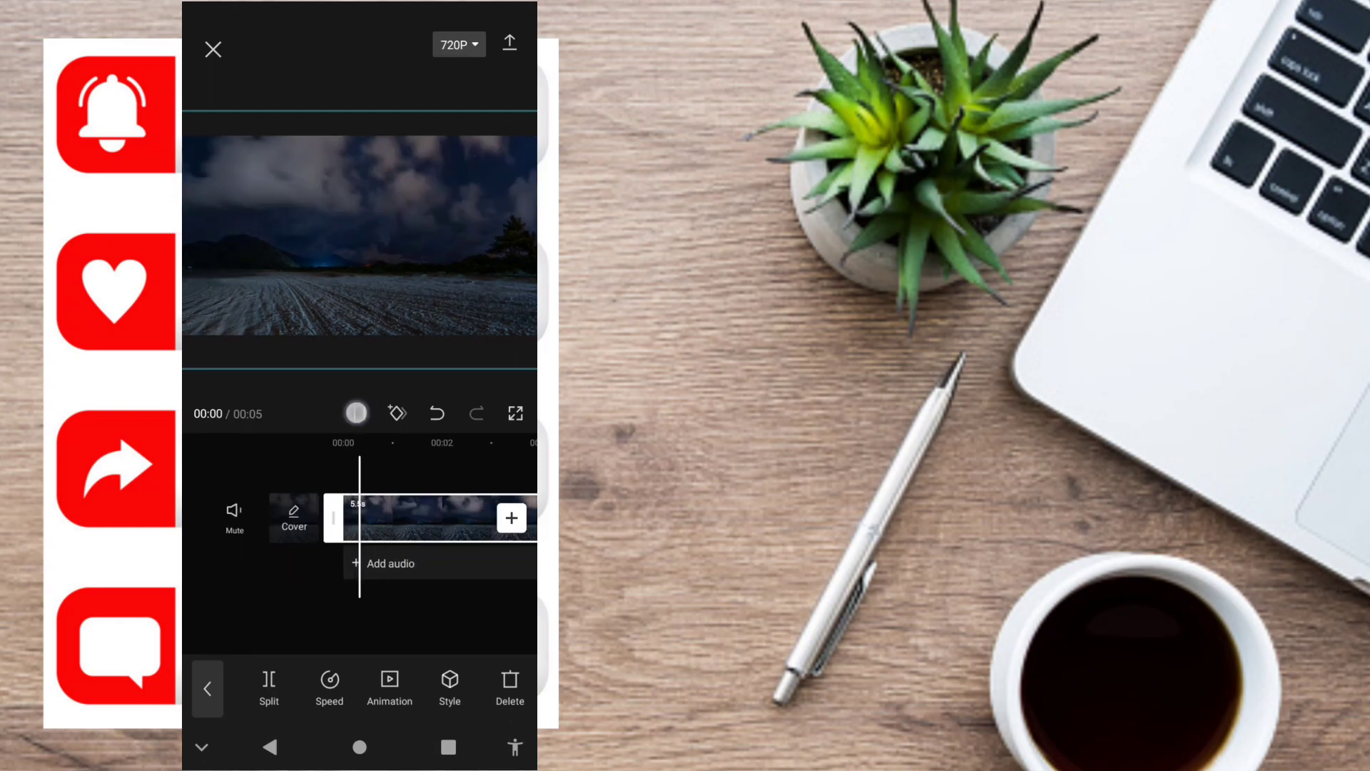
{"action": "left_click_drag", "start_coordinate": [341, 455], "coordinate": [367, 455]}
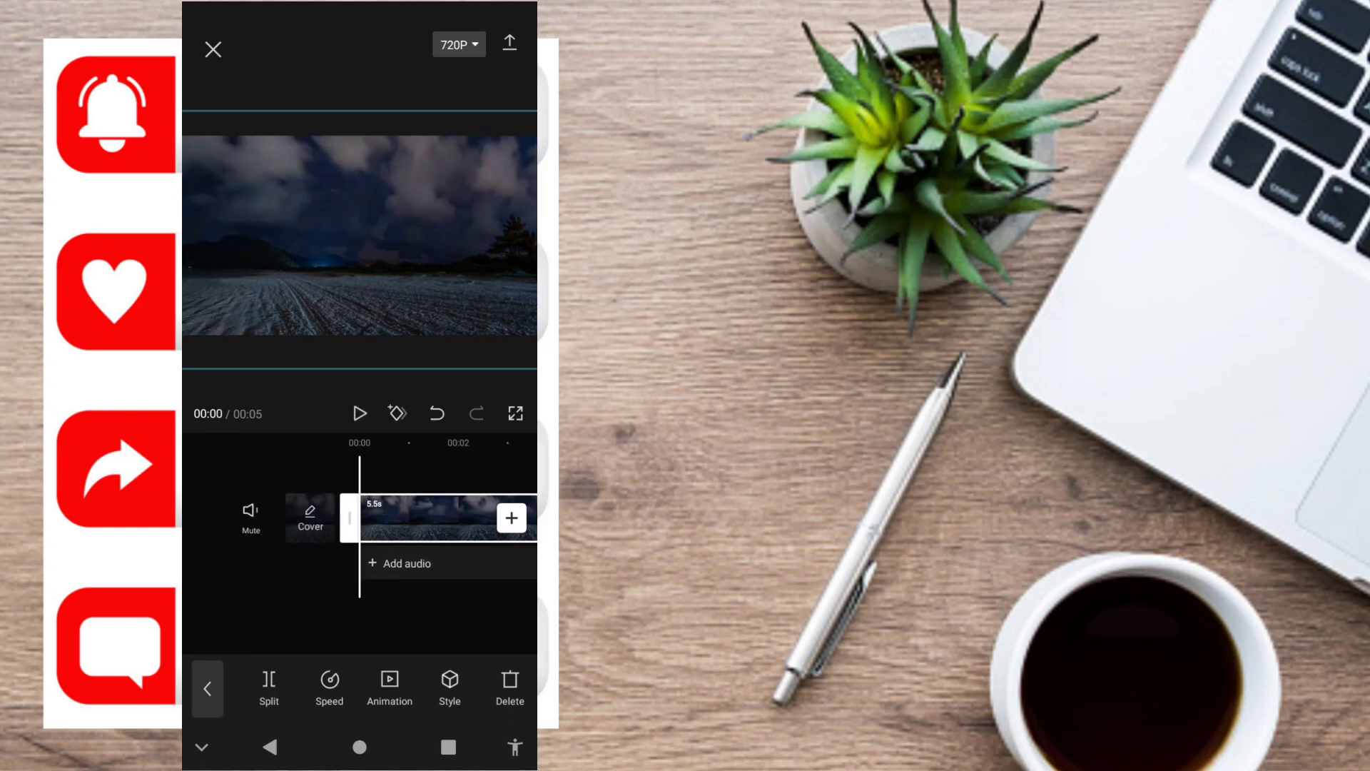
Add the foggy 00:28 walking-man clip as an overlay above the night-field clip.
{"action": "left_click", "coordinate": [208, 688]}
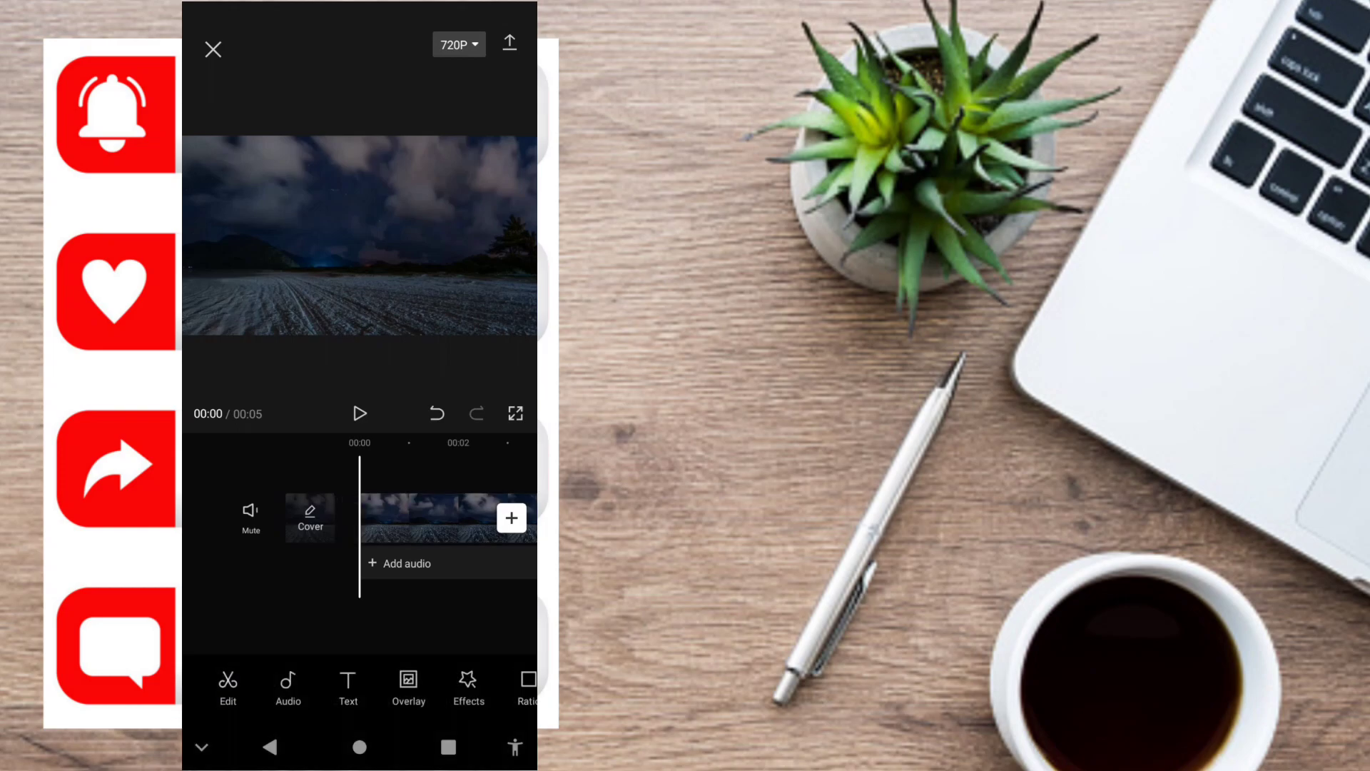
{"action": "left_click", "coordinate": [408, 683]}
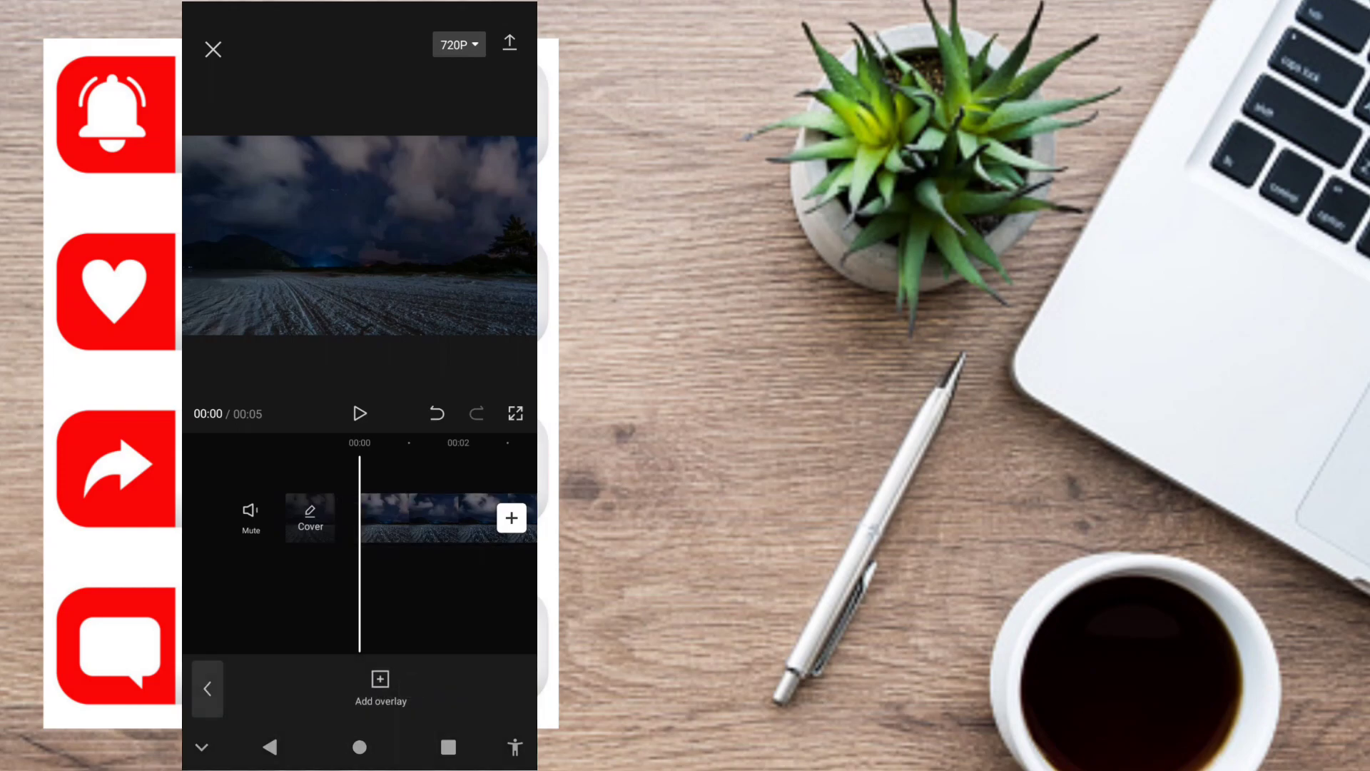
{"action": "left_click", "coordinate": [386, 687]}
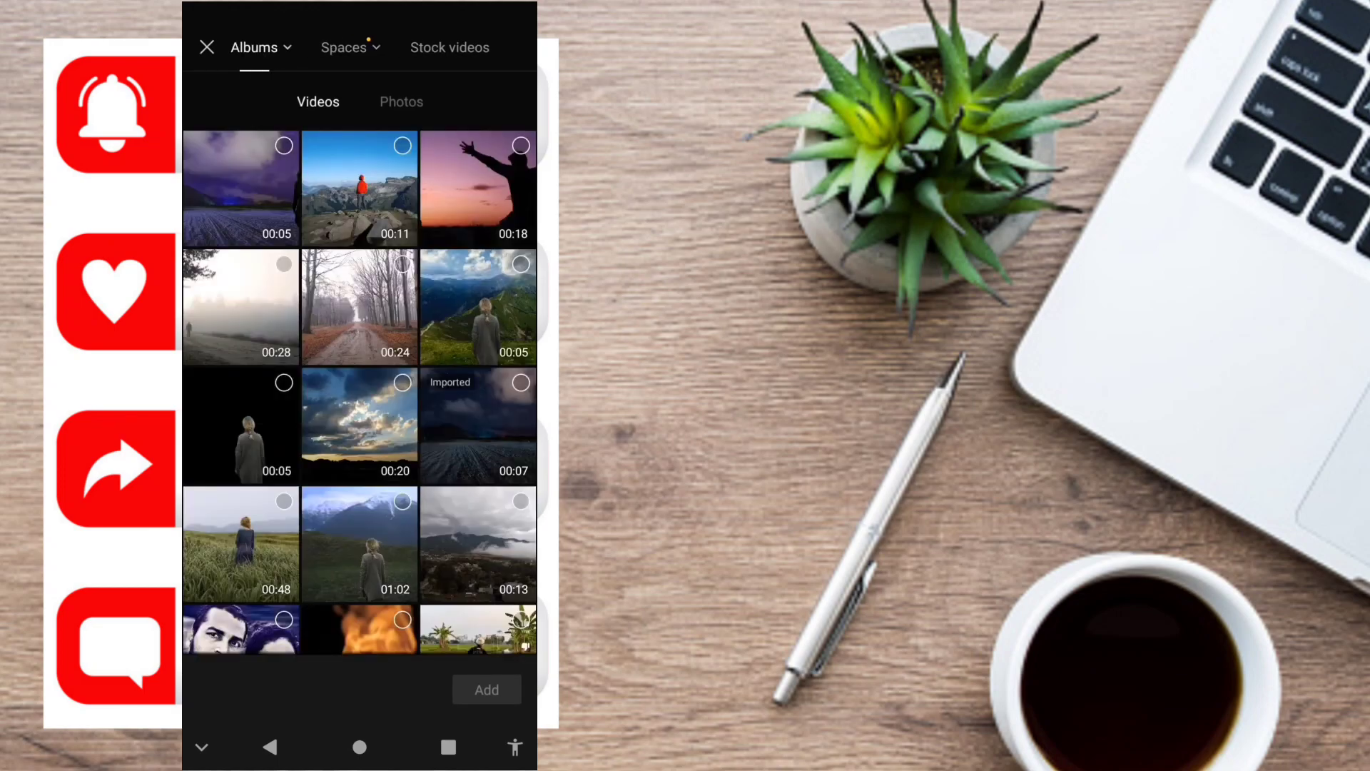
{"action": "left_click", "coordinate": [258, 329]}
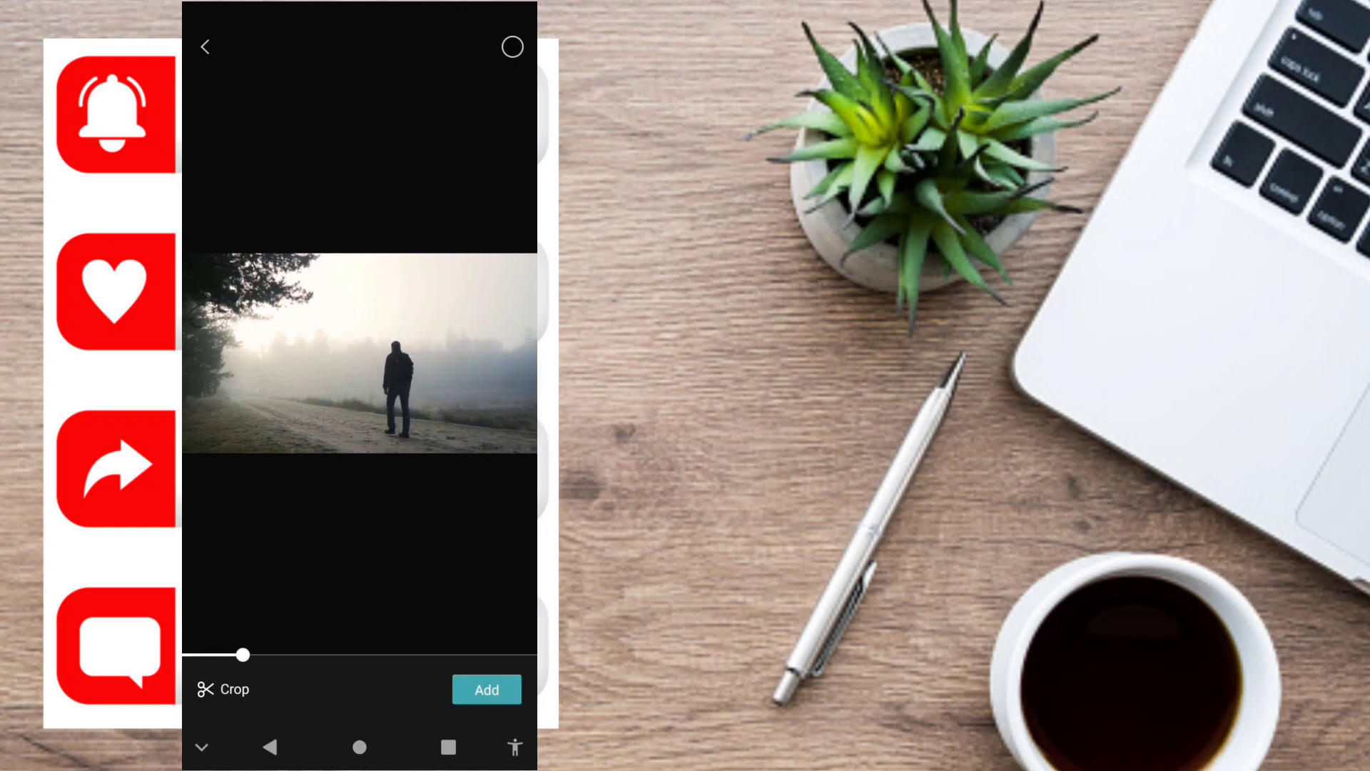
{"action": "left_click", "coordinate": [487, 689]}
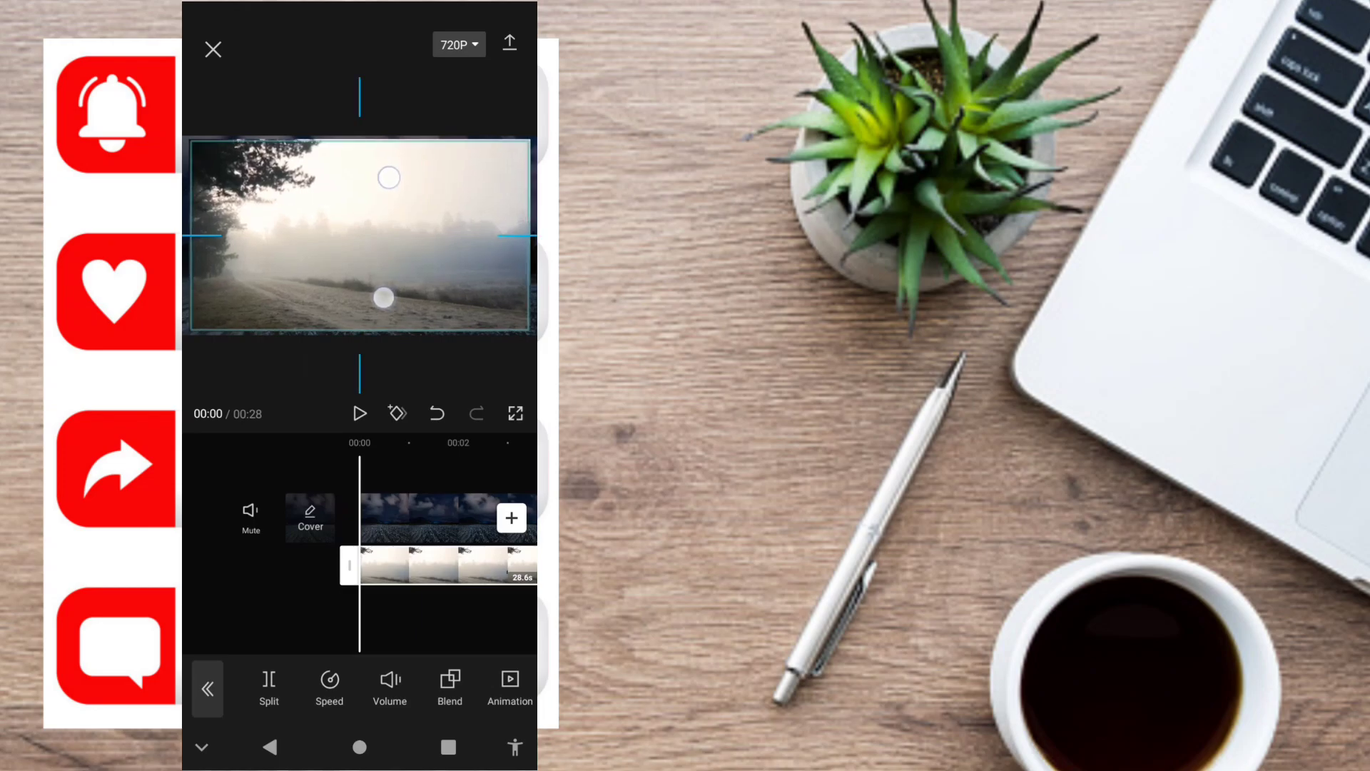
{"action": "scroll", "coordinate": [386, 235], "scroll_direction": "up", "scroll_amount": 3}
Play the composite to check the overlay and fine-tune the playhead around 00:05.
{"action": "left_click", "coordinate": [360, 413]}
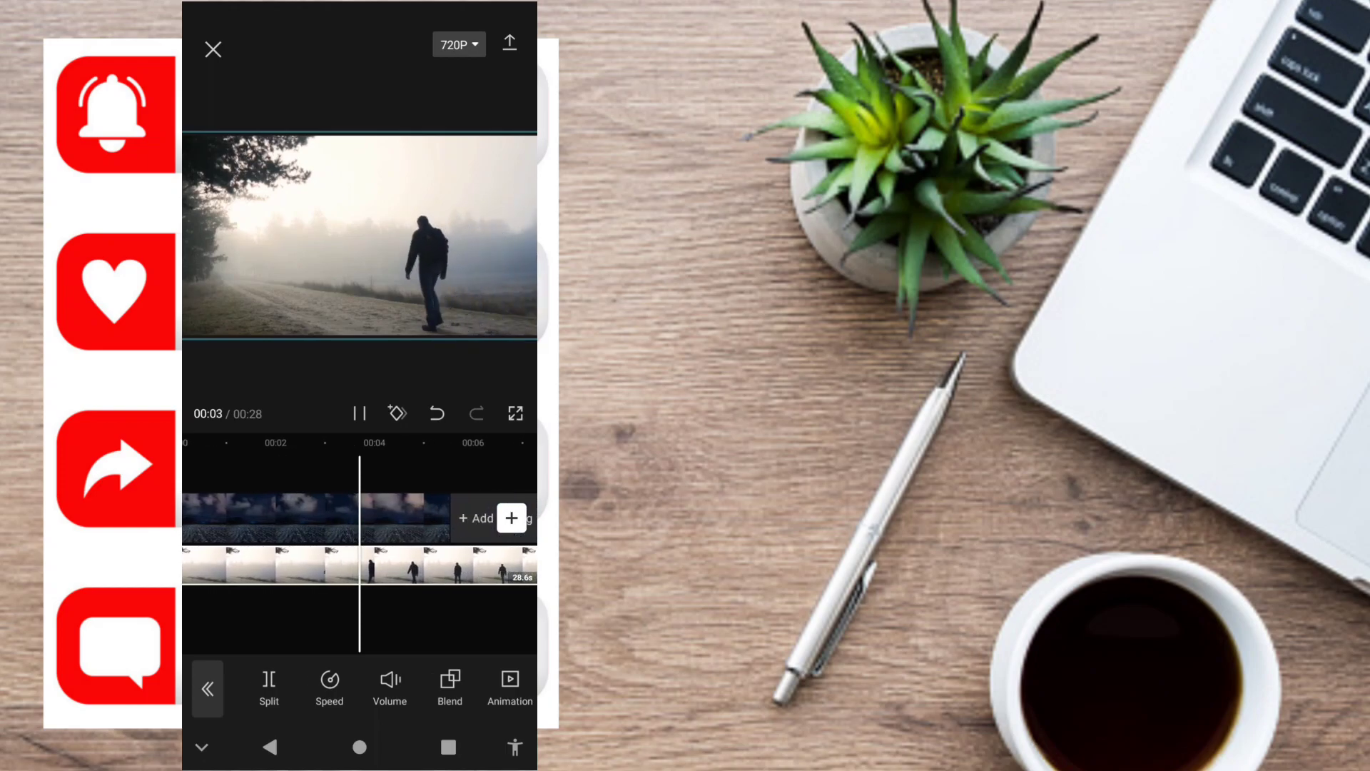
{"action": "left_click", "coordinate": [360, 413]}
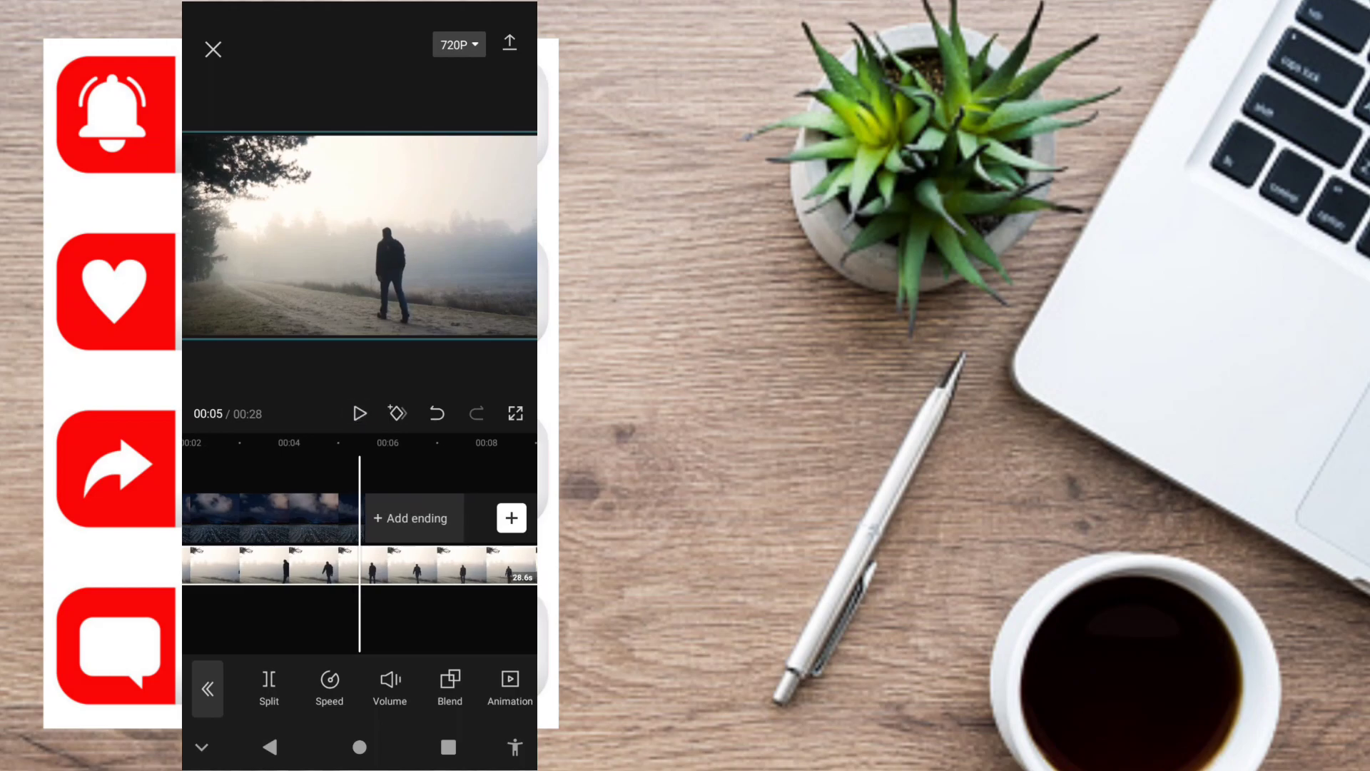
{"action": "left_click_drag", "start_coordinate": [459, 469], "coordinate": [444, 470]}
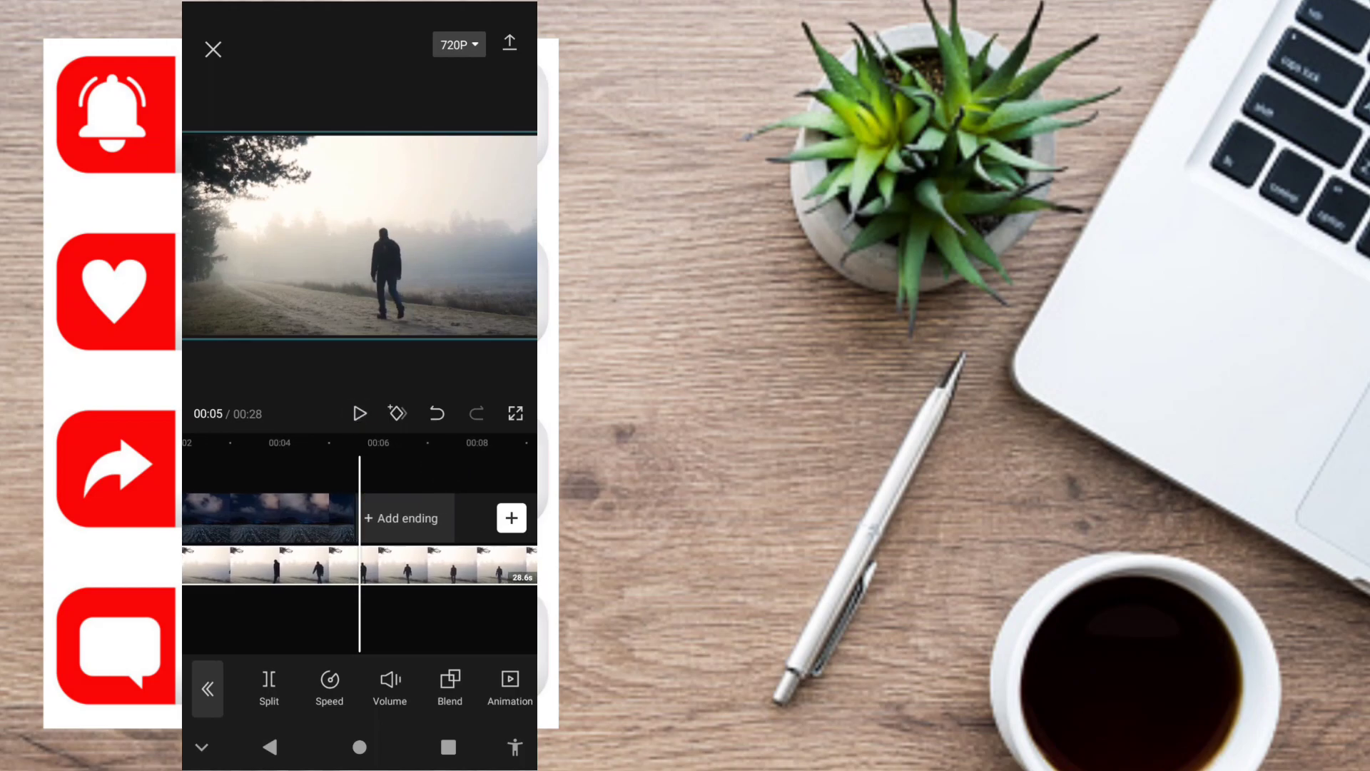
{"action": "left_click_drag", "start_coordinate": [418, 471], "coordinate": [427, 476]}
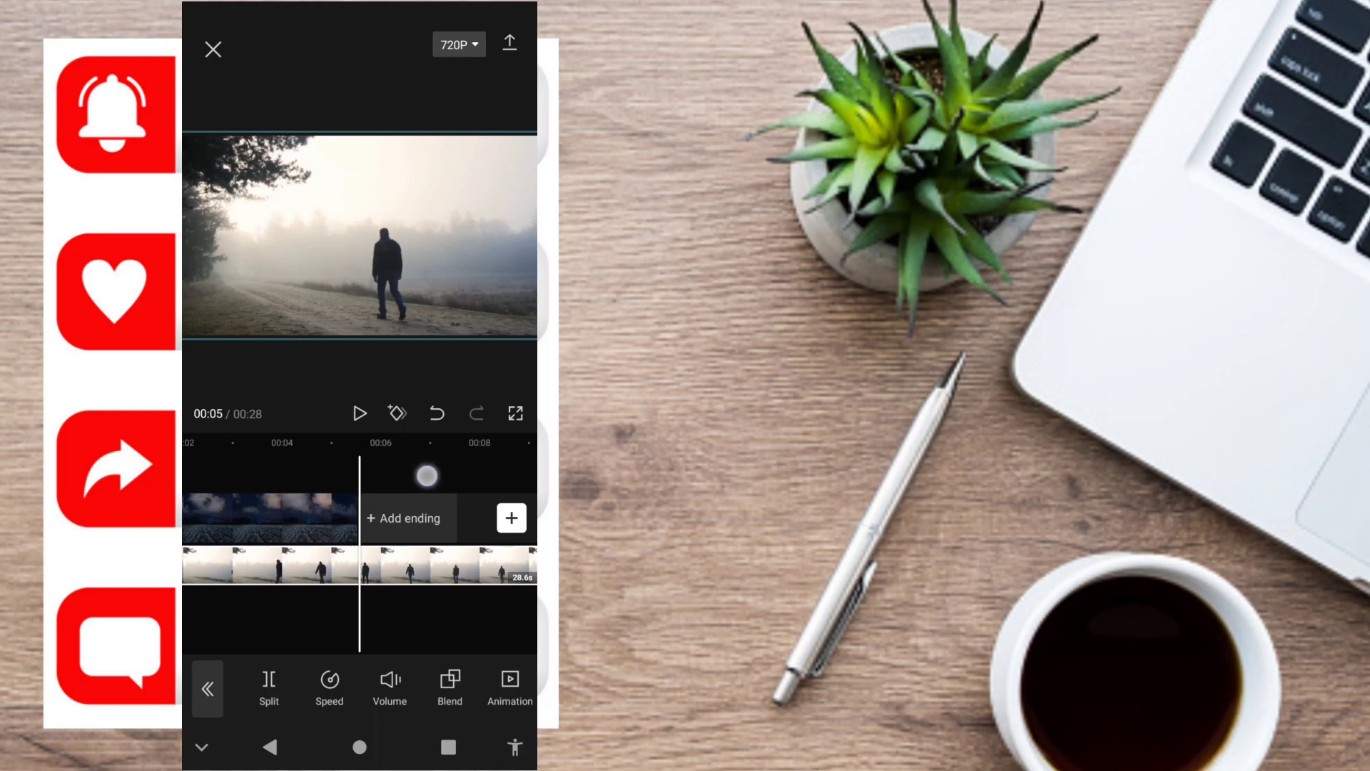
{"action": "left_click", "coordinate": [320, 516]}
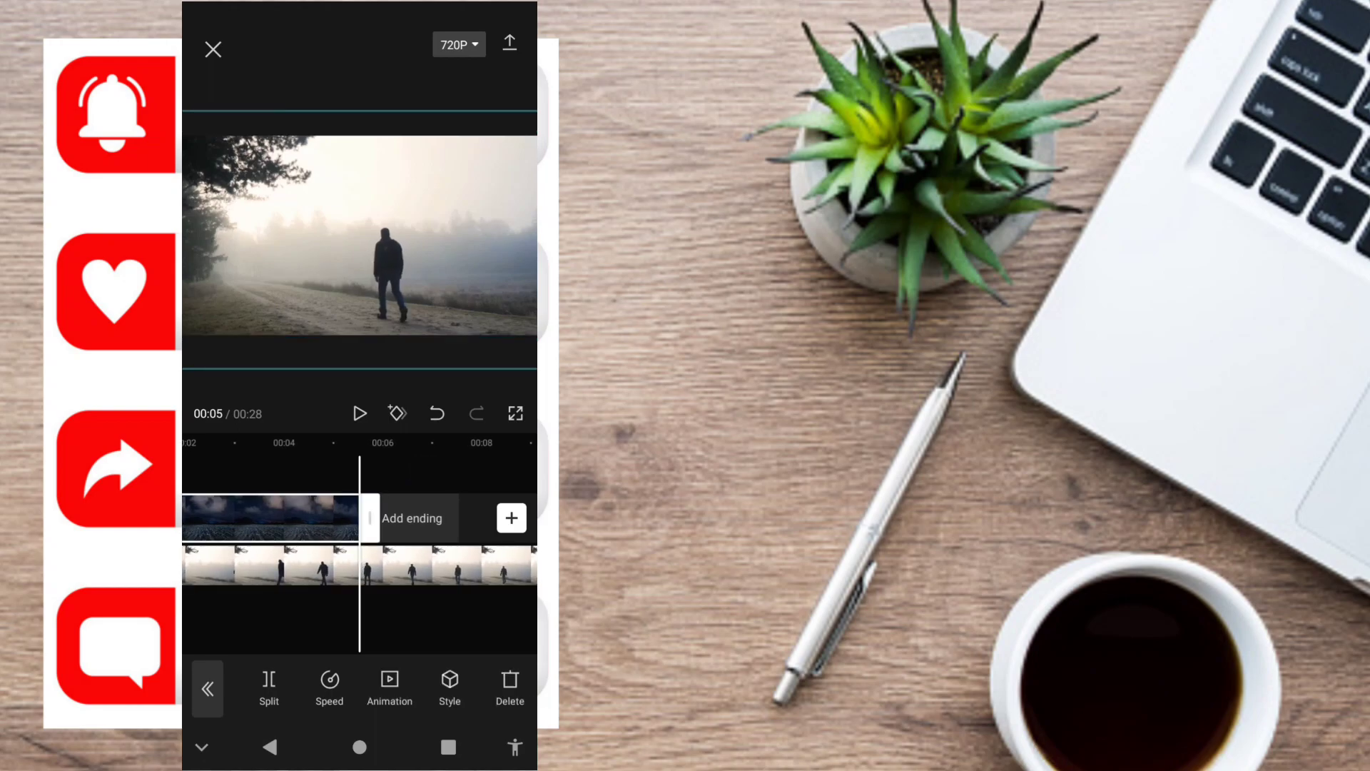
{"action": "left_click", "coordinate": [413, 567]}
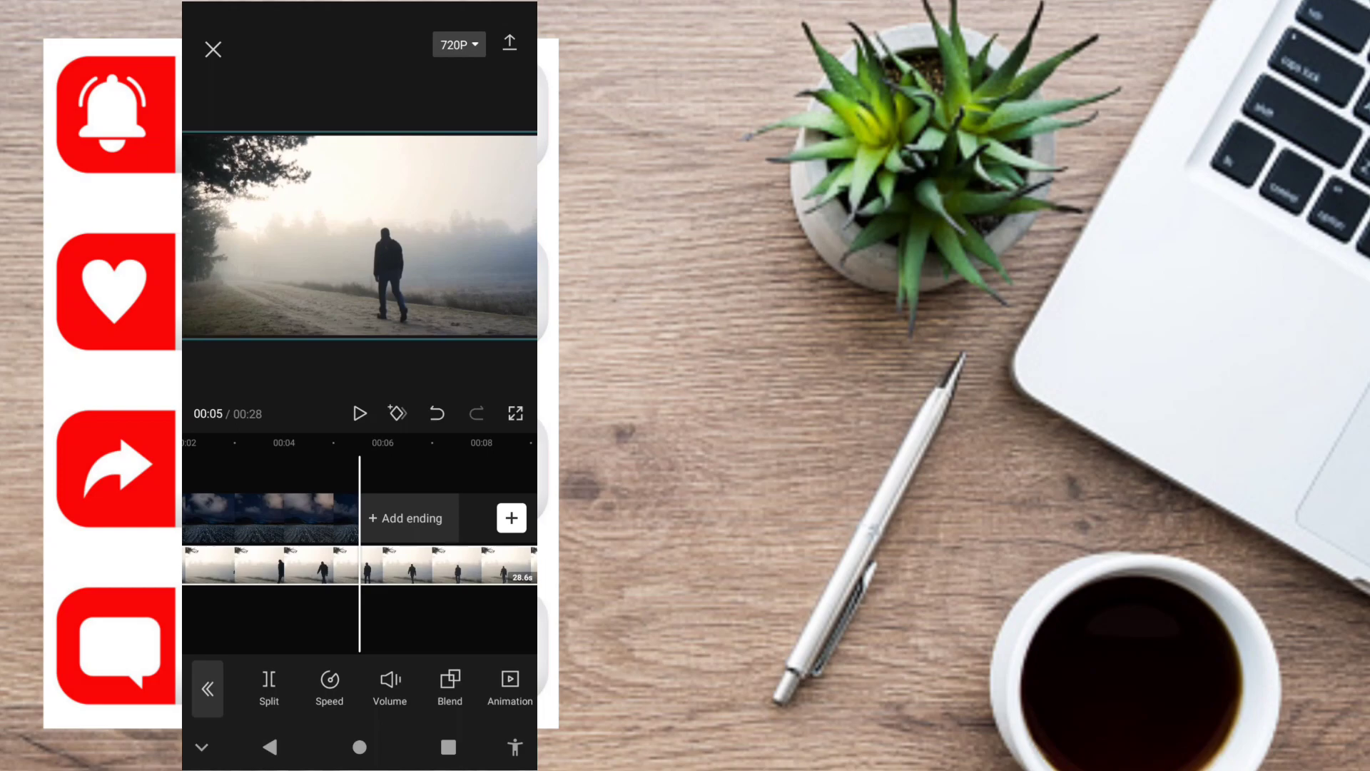
{"action": "mouse_move", "coordinate": [423, 626]}
{"action": "left_mouse_down"}
{"action": "mouse_move", "coordinate": [480, 609]}
{"action": "mouse_move", "coordinate": [411, 627]}
{"action": "left_mouse_up"}
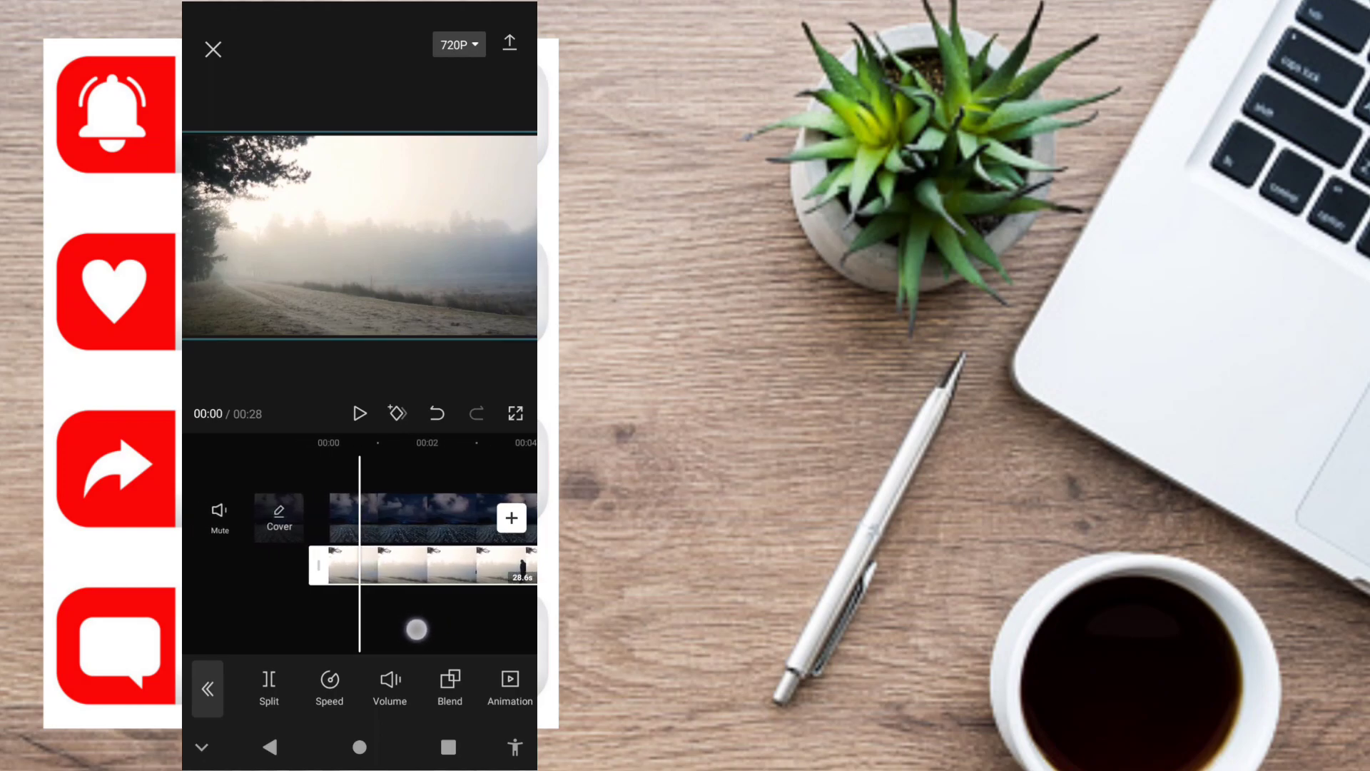
{"action": "mouse_move", "coordinate": [411, 627]}
{"action": "left_mouse_down"}
{"action": "mouse_move", "coordinate": [391, 629]}
{"action": "mouse_move", "coordinate": [421, 633]}
{"action": "left_mouse_up"}
Split the foggy overlay at 00:05 and delete the part after it.
{"action": "left_click", "coordinate": [327, 512]}
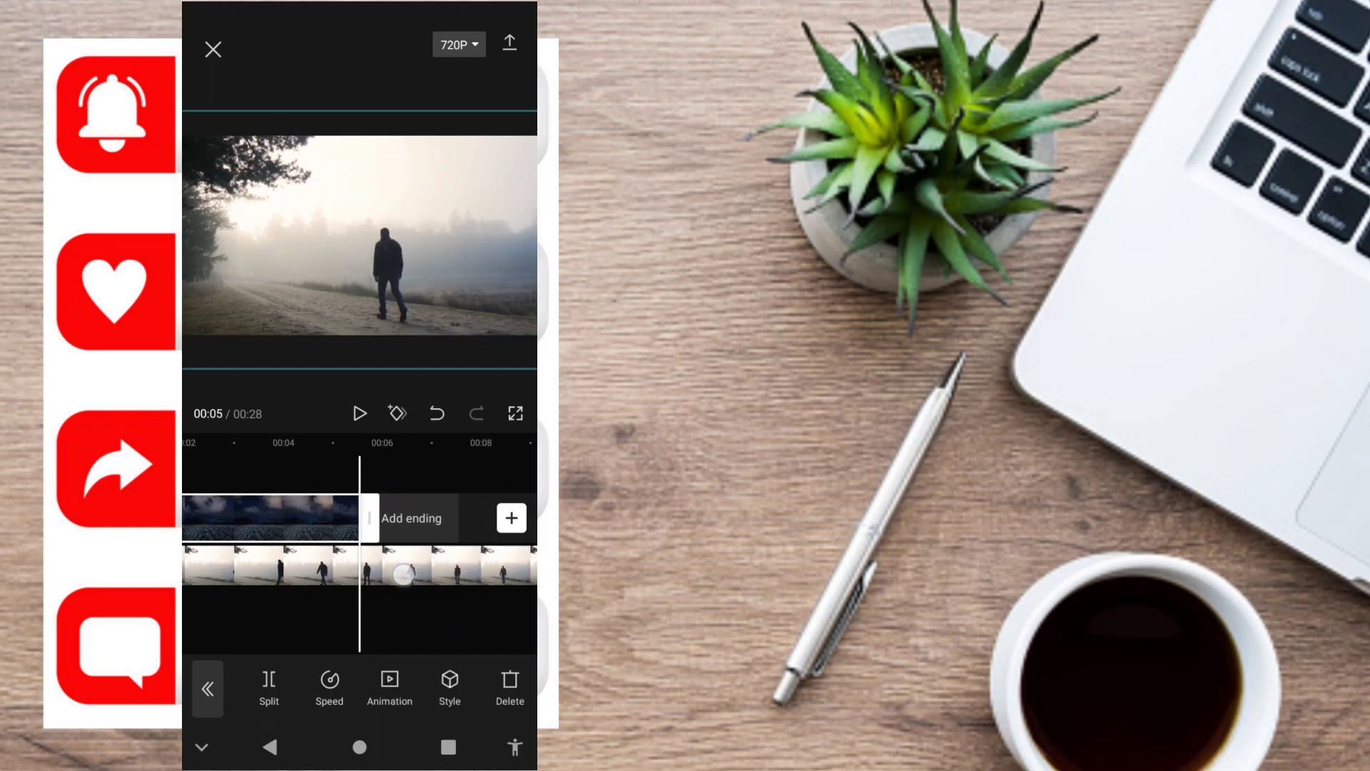
{"action": "left_click", "coordinate": [286, 566]}
{"action": "left_click", "coordinate": [269, 686]}
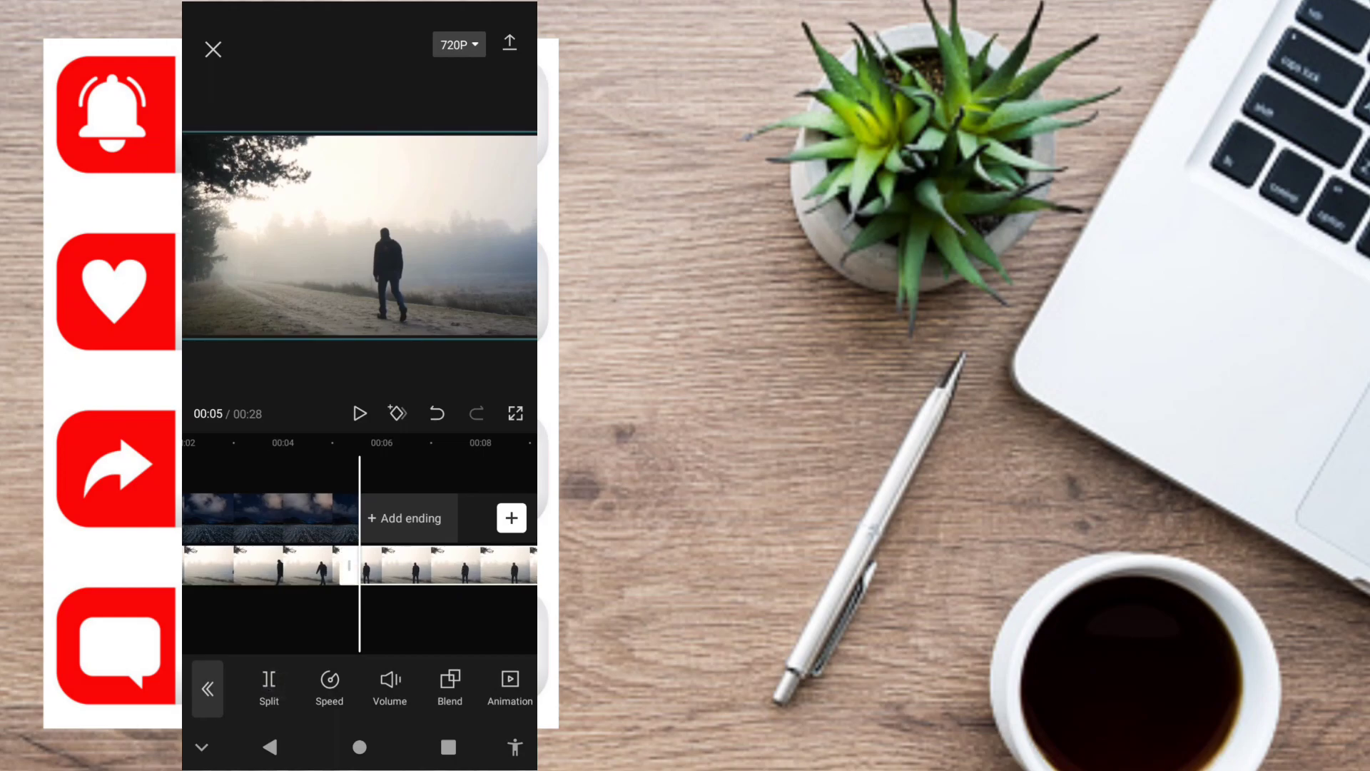
{"action": "left_click_drag", "start_coordinate": [464, 686], "coordinate": [356, 685]}
{"action": "left_click", "coordinate": [507, 685]}
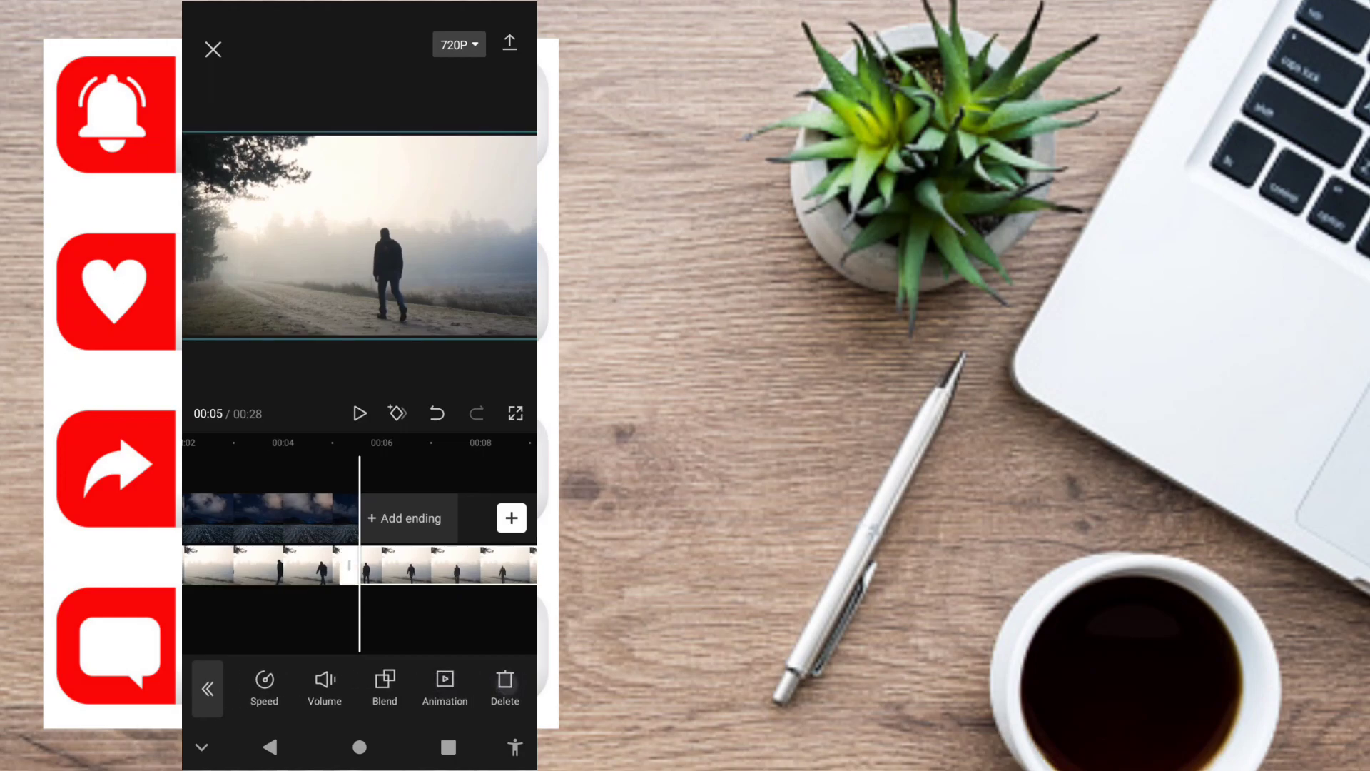
{"action": "mouse_move", "coordinate": [429, 596]}
{"action": "left_mouse_down"}
{"action": "mouse_move", "coordinate": [453, 584]}
{"action": "mouse_move", "coordinate": [448, 615]}
{"action": "left_mouse_up"}
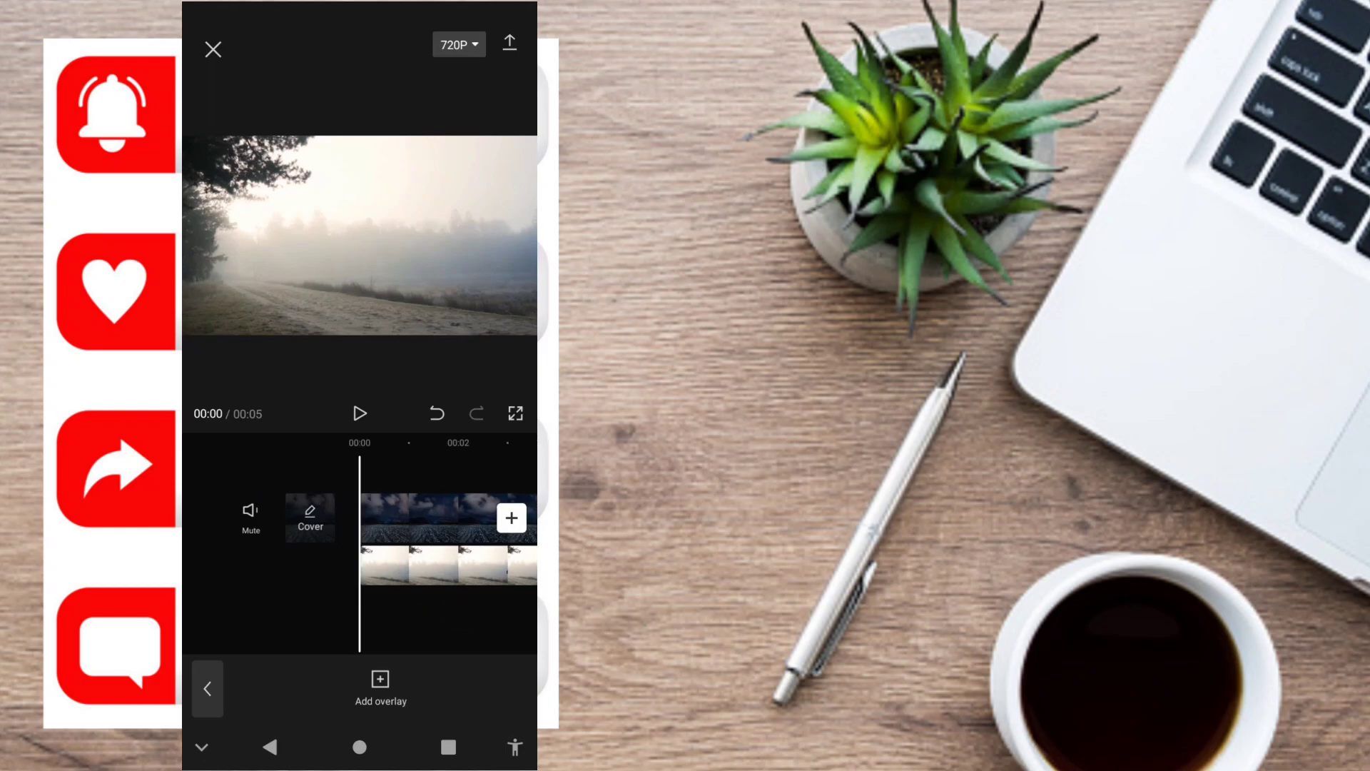
Apply Cutout > Remove background to the foggy clip, toggling the cutout off and on to compare.
{"action": "left_click", "coordinate": [434, 566]}
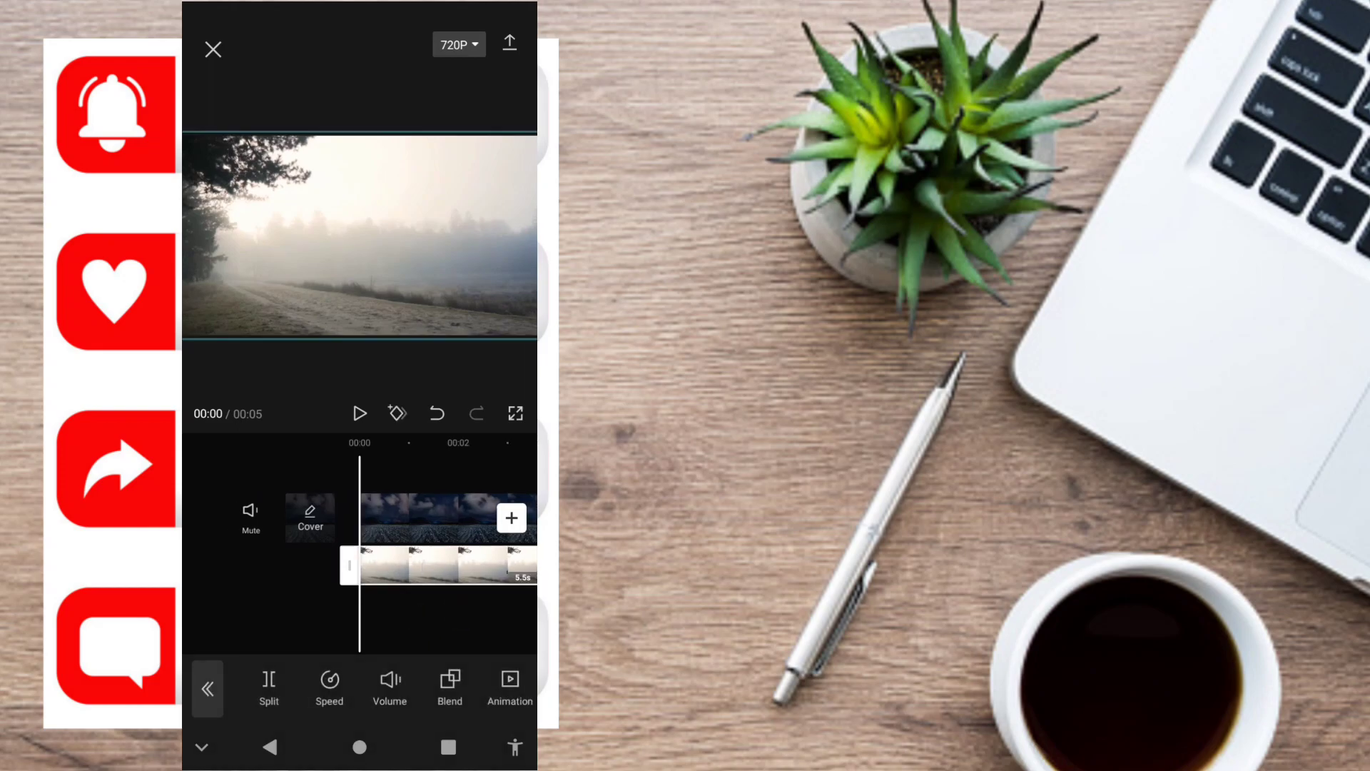
{"action": "left_click_drag", "start_coordinate": [500, 685], "coordinate": [371, 685]}
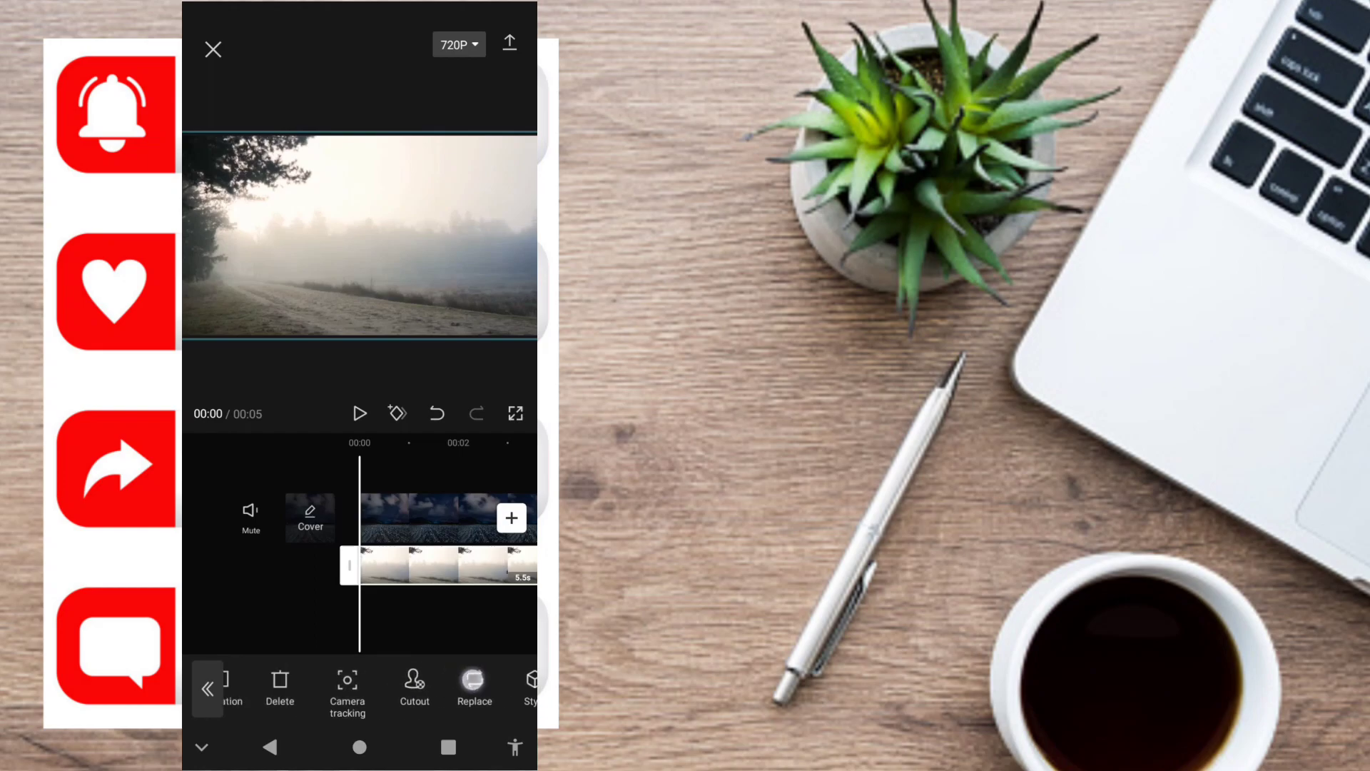
{"action": "left_click", "coordinate": [426, 682]}
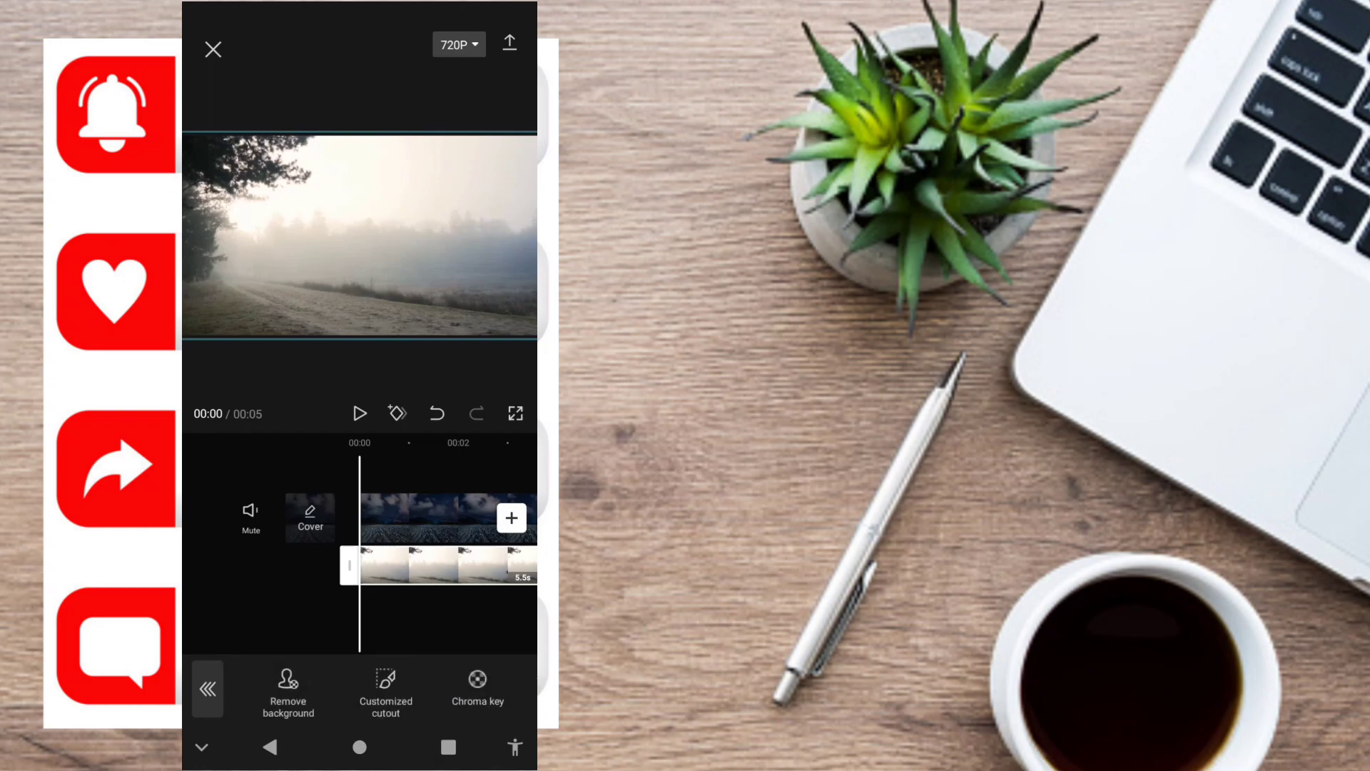
{"action": "left_click", "coordinate": [288, 681]}
{"action": "left_click", "coordinate": [289, 685]}
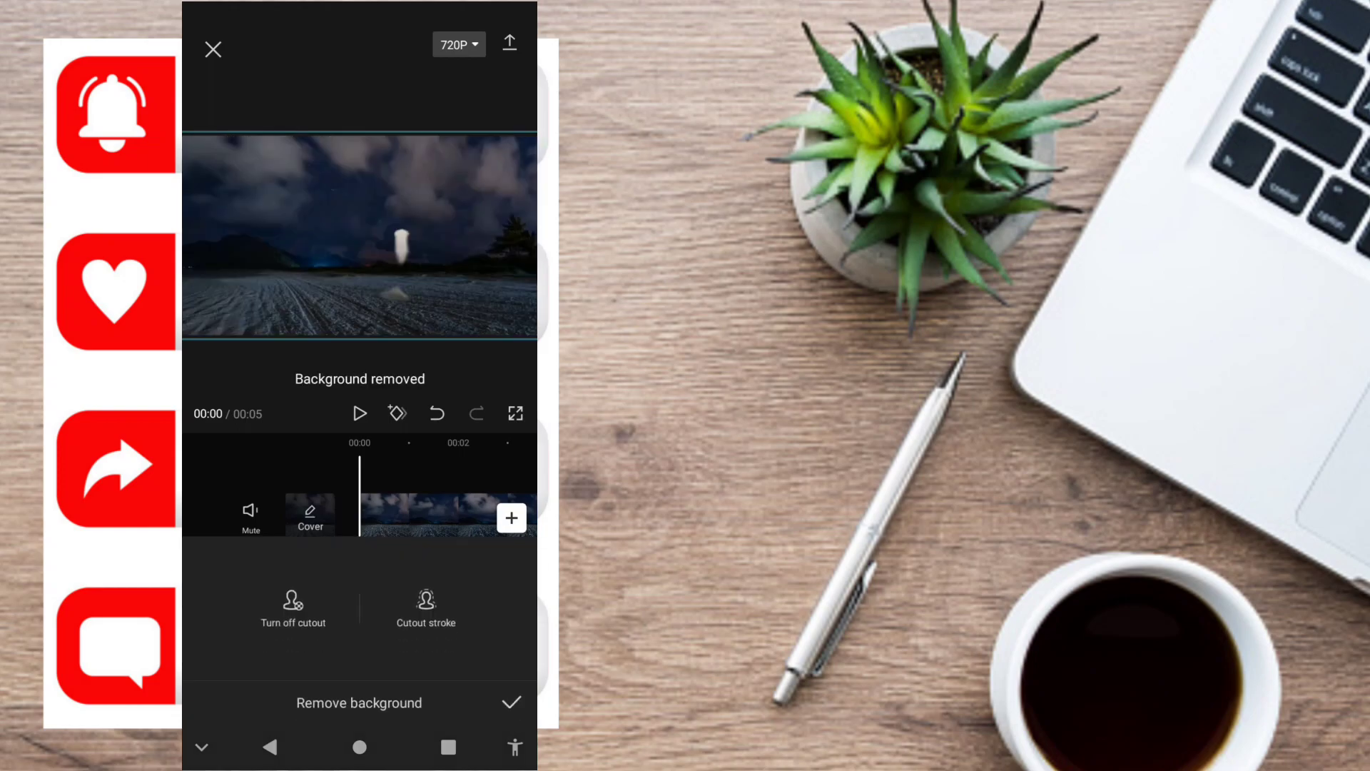
{"action": "left_click", "coordinate": [292, 603]}
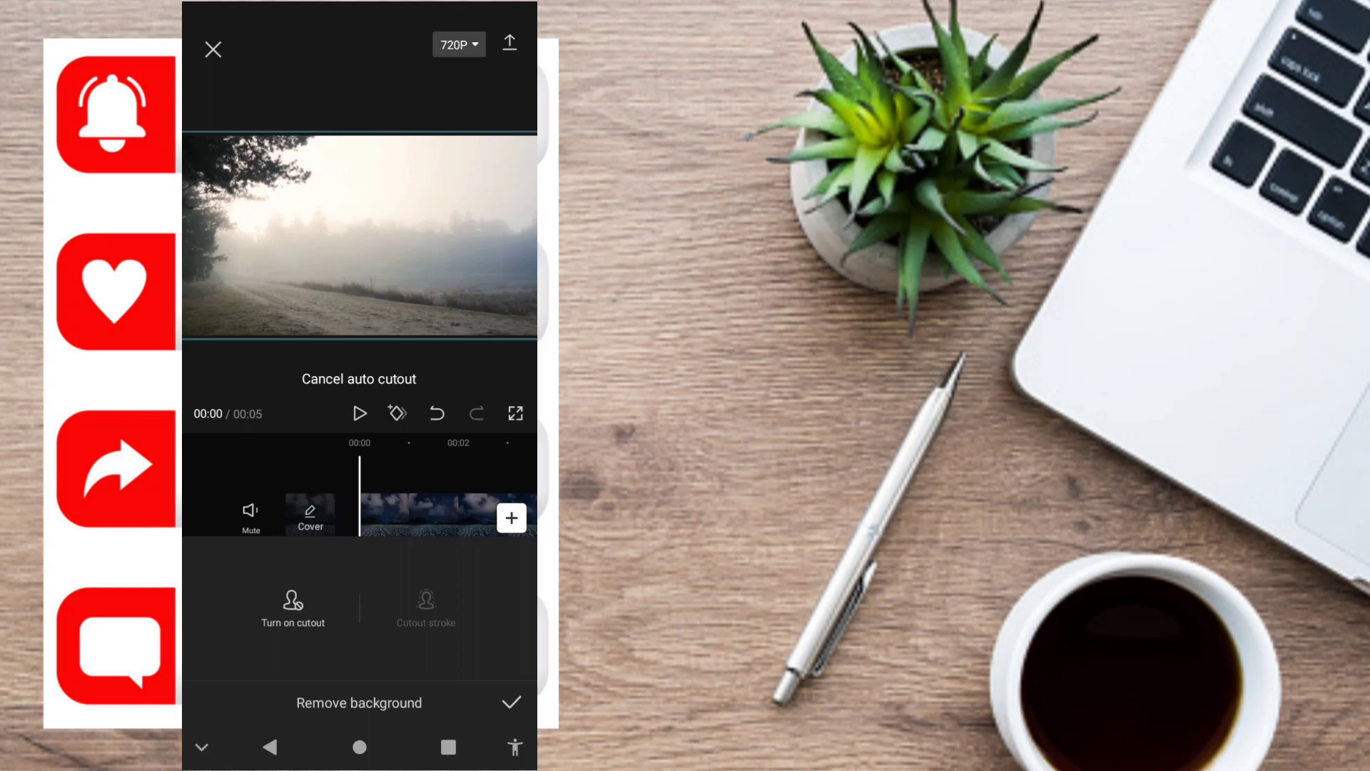
{"action": "left_click", "coordinate": [293, 603]}
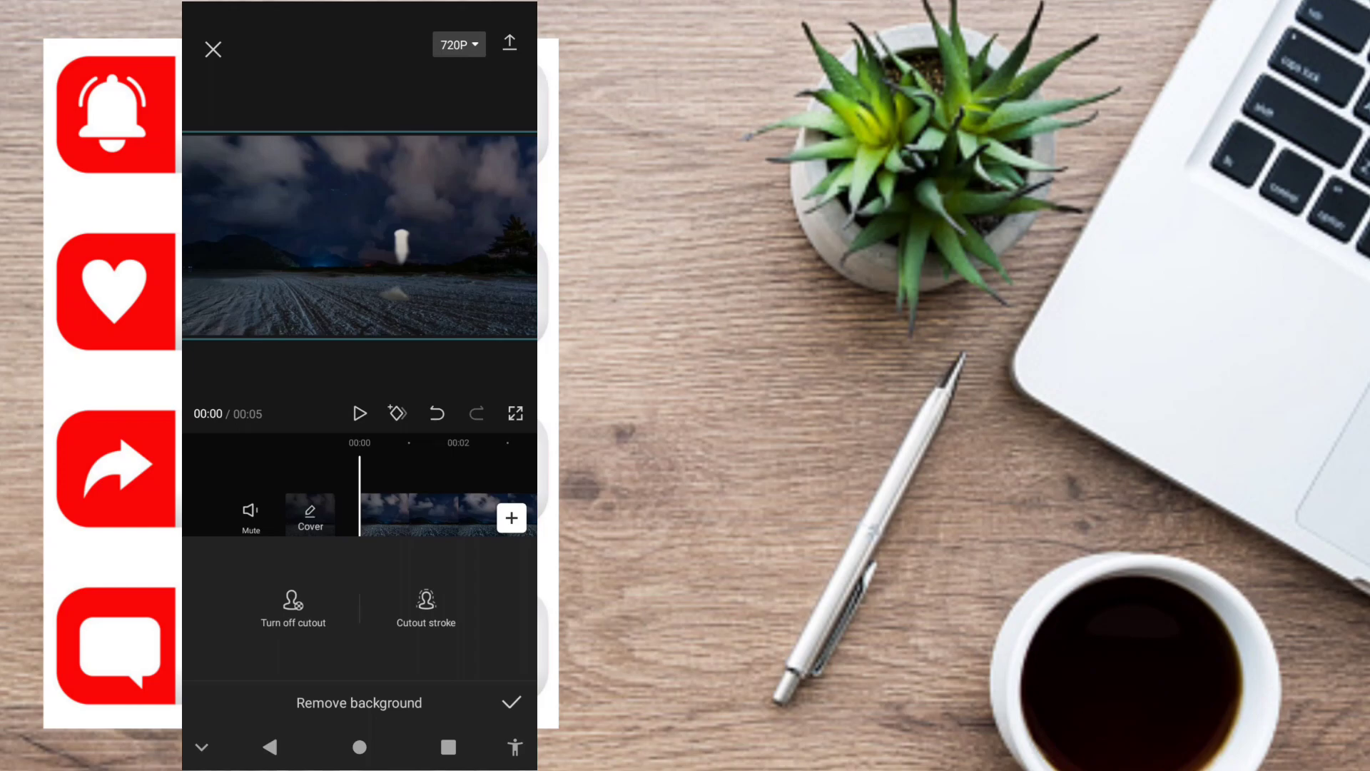
{"action": "mouse_move", "coordinate": [473, 468]}
{"action": "left_mouse_down"}
{"action": "mouse_move", "coordinate": [367, 467]}
{"action": "mouse_move", "coordinate": [415, 472]}
{"action": "left_mouse_up"}
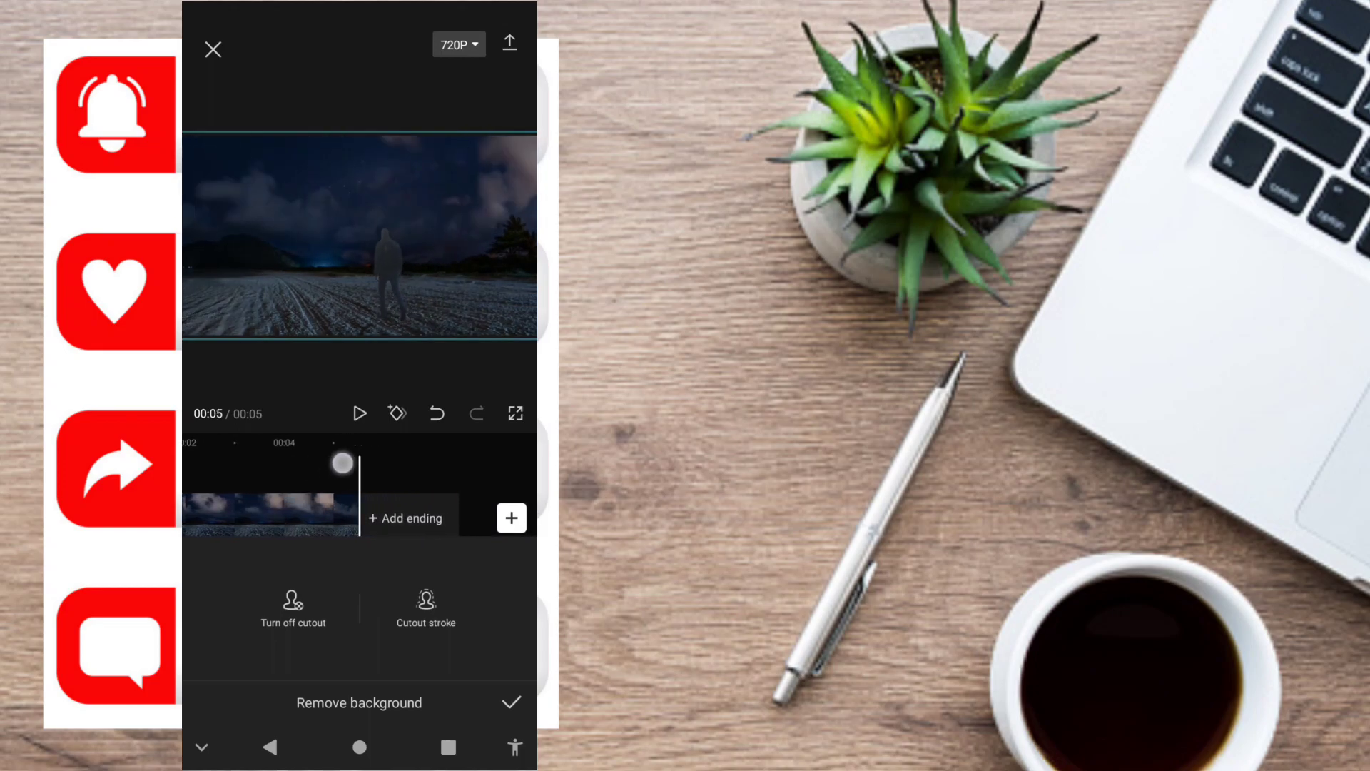
{"action": "mouse_move", "coordinate": [342, 464]}
{"action": "left_mouse_down"}
{"action": "mouse_move", "coordinate": [500, 464]}
{"action": "mouse_move", "coordinate": [377, 472]}
{"action": "left_mouse_up"}
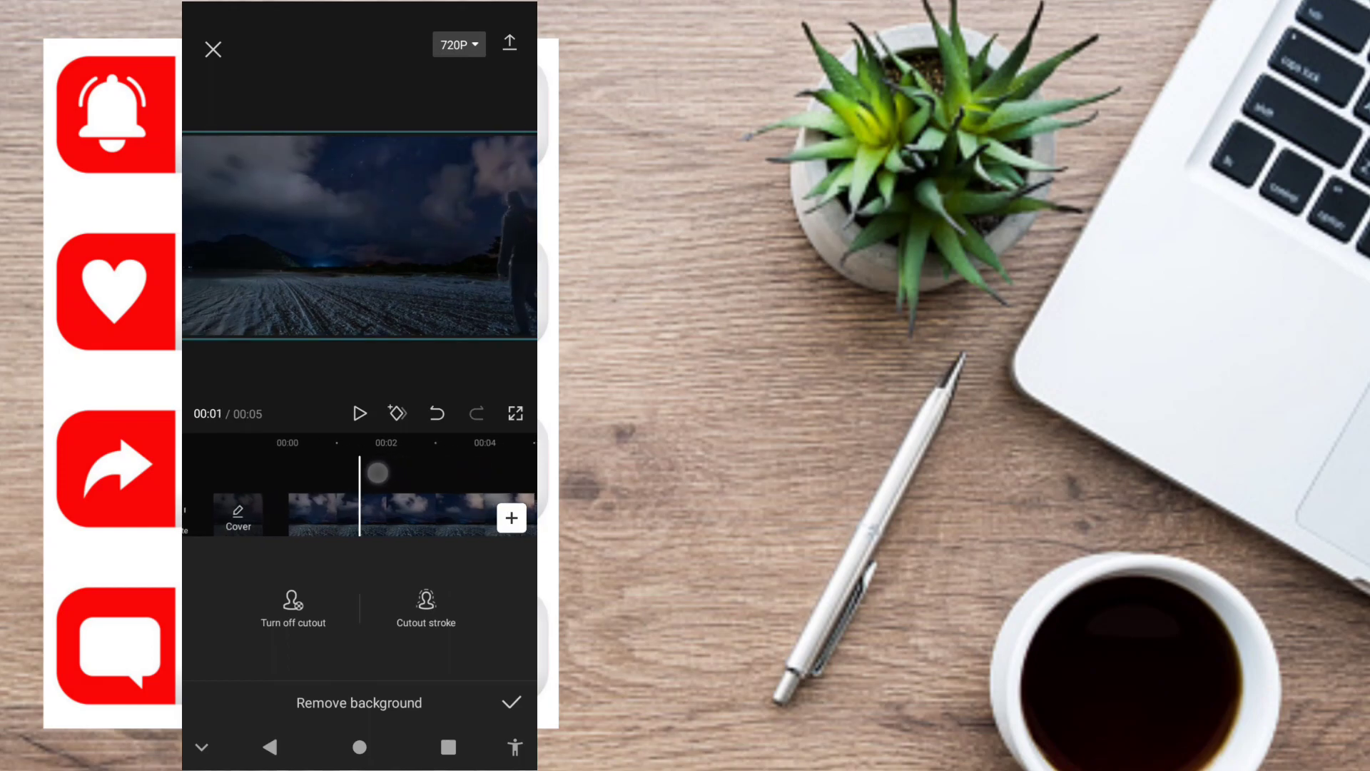
Confirm the background removal and return to the overlay's clip tools.
{"action": "left_click", "coordinate": [511, 702]}
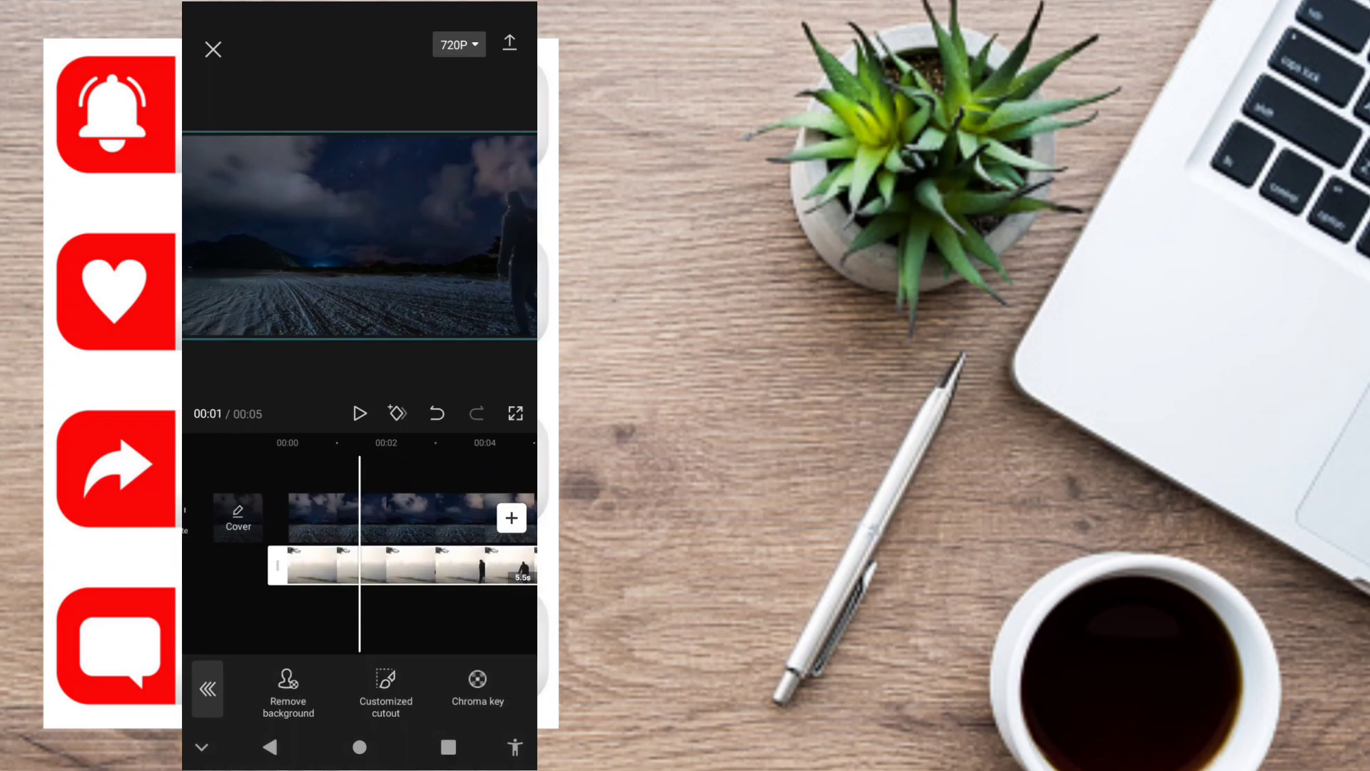
{"action": "left_click_drag", "start_coordinate": [444, 508], "coordinate": [380, 508]}
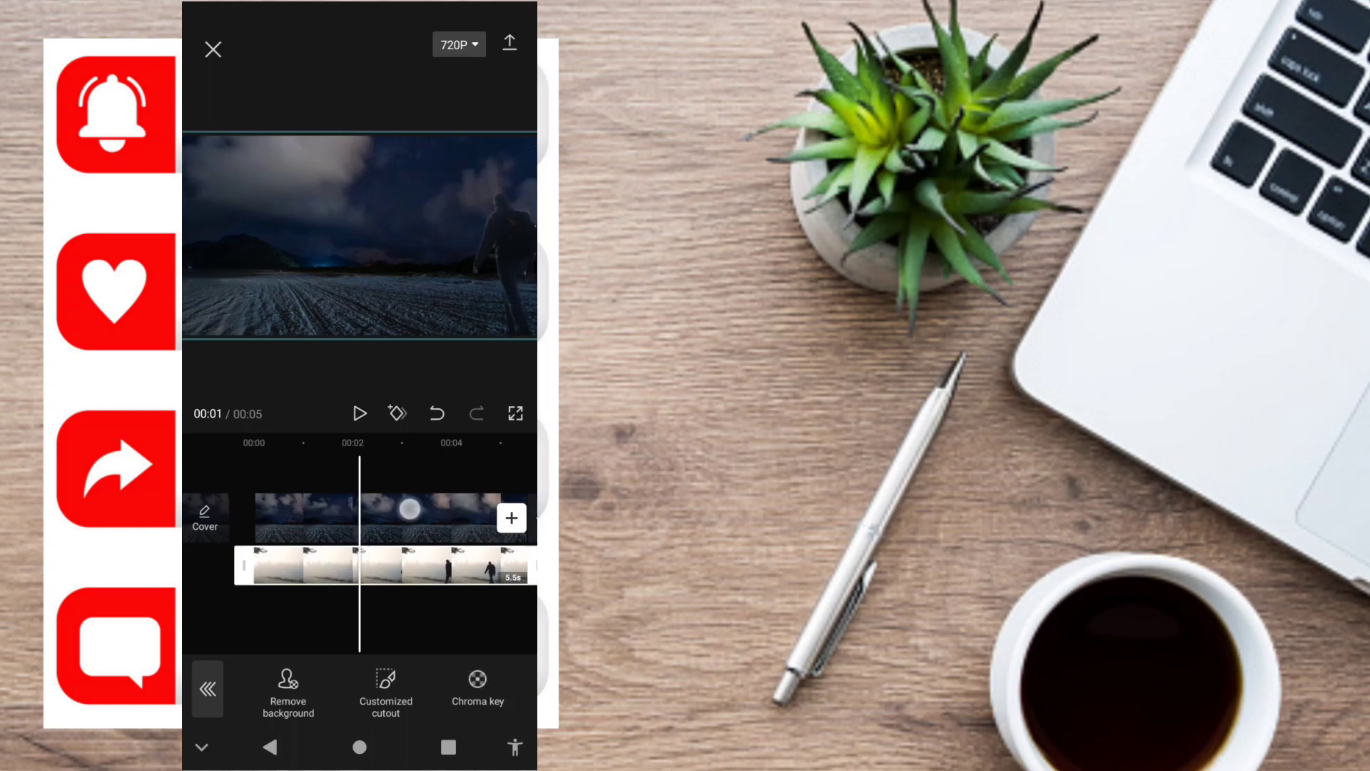
{"action": "left_click", "coordinate": [208, 688]}
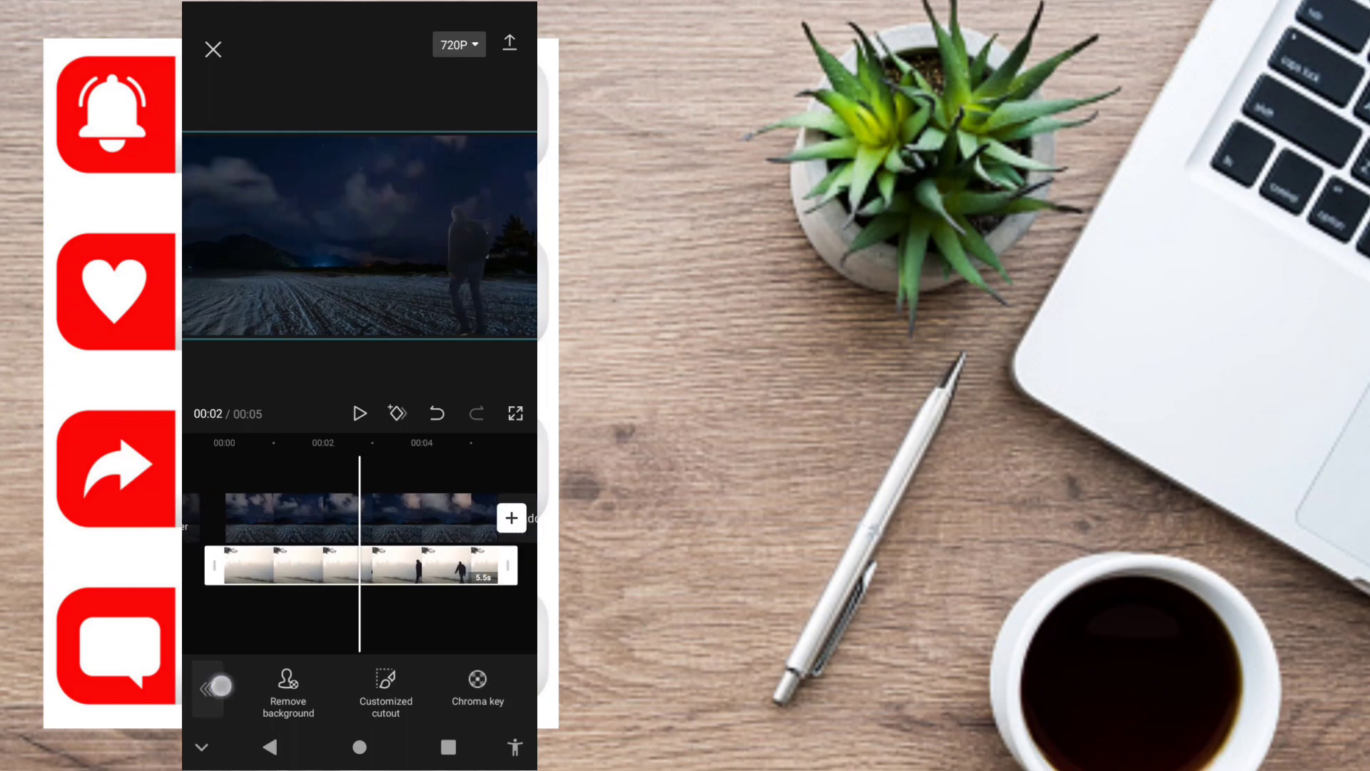
{"action": "mouse_move", "coordinate": [400, 685]}
{"action": "left_mouse_down"}
{"action": "mouse_move", "coordinate": [499, 688]}
{"action": "mouse_move", "coordinate": [336, 670]}
{"action": "left_mouse_up"}
{"action": "mouse_move", "coordinate": [443, 685]}
{"action": "left_mouse_down"}
{"action": "mouse_move", "coordinate": [265, 685]}
{"action": "mouse_move", "coordinate": [354, 678]}
{"action": "left_mouse_up"}
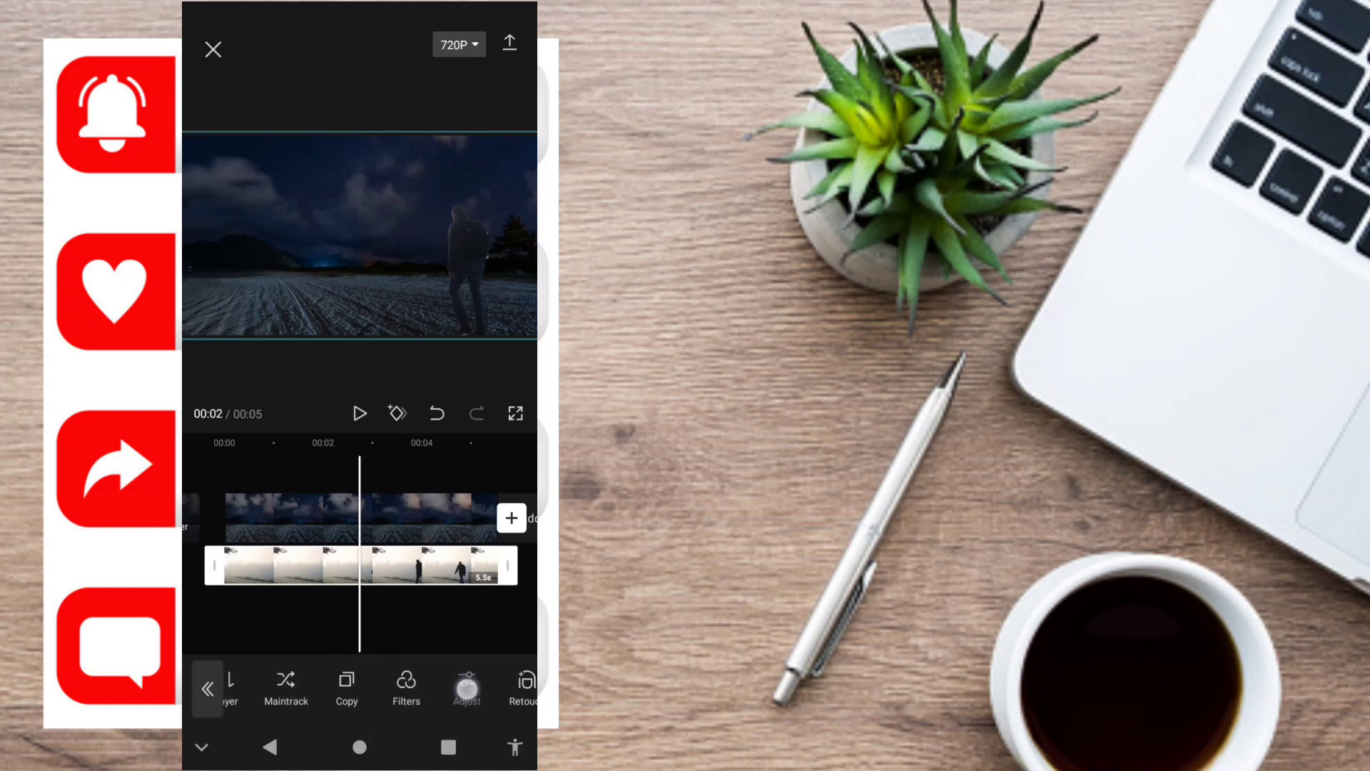
Set the walking man's exposure to 3 under Adjust and apply it.
{"action": "left_click", "coordinate": [467, 689]}
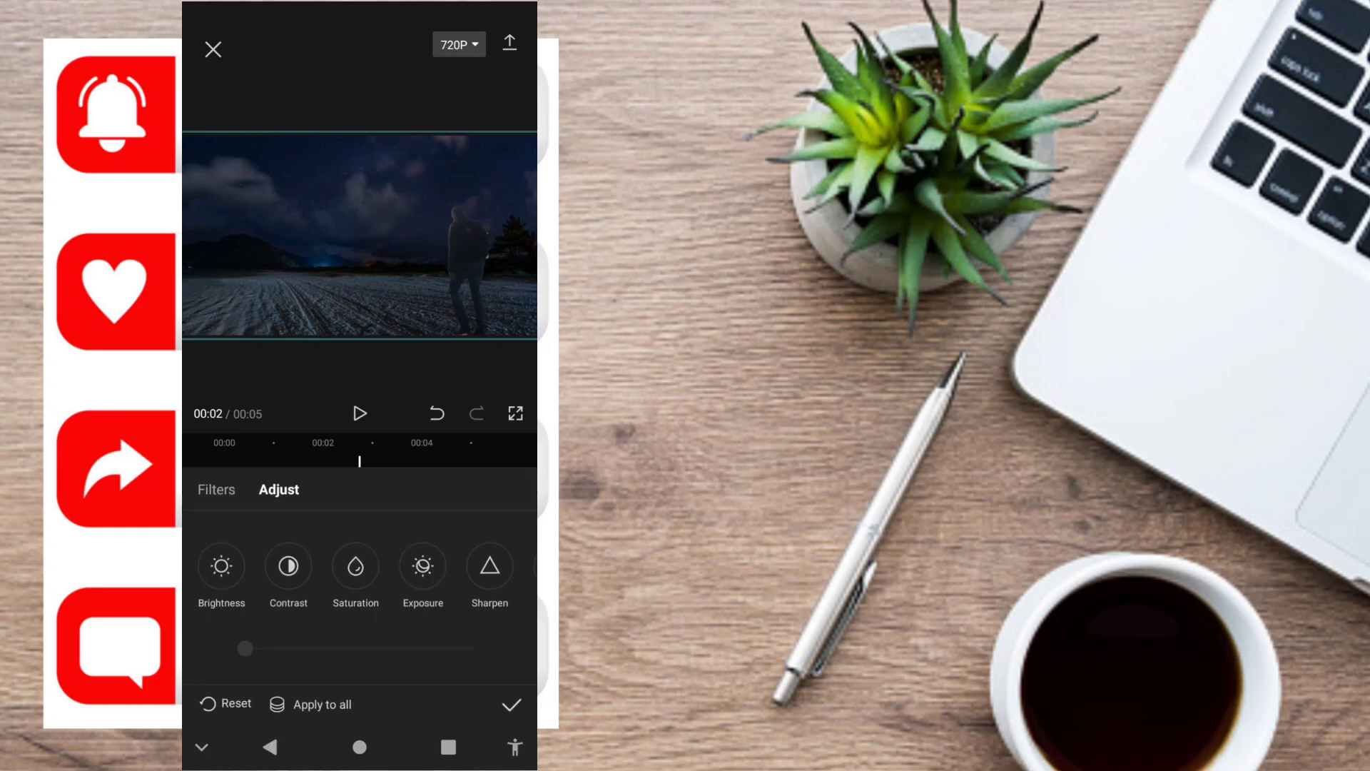
{"action": "left_click", "coordinate": [422, 567]}
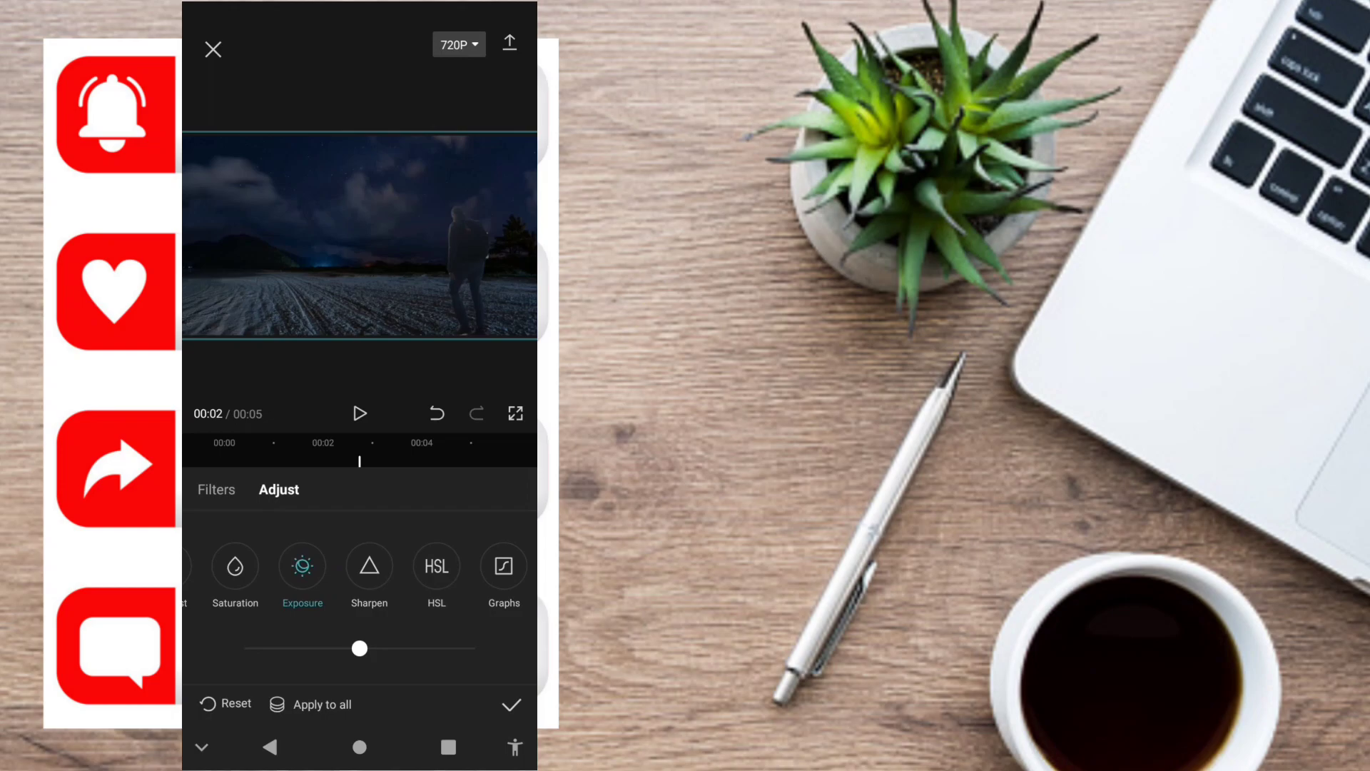
{"action": "mouse_move", "coordinate": [360, 651]}
{"action": "left_mouse_down"}
{"action": "mouse_move", "coordinate": [376, 661]}
{"action": "mouse_move", "coordinate": [326, 648]}
{"action": "left_mouse_up"}
{"action": "left_click", "coordinate": [509, 710]}
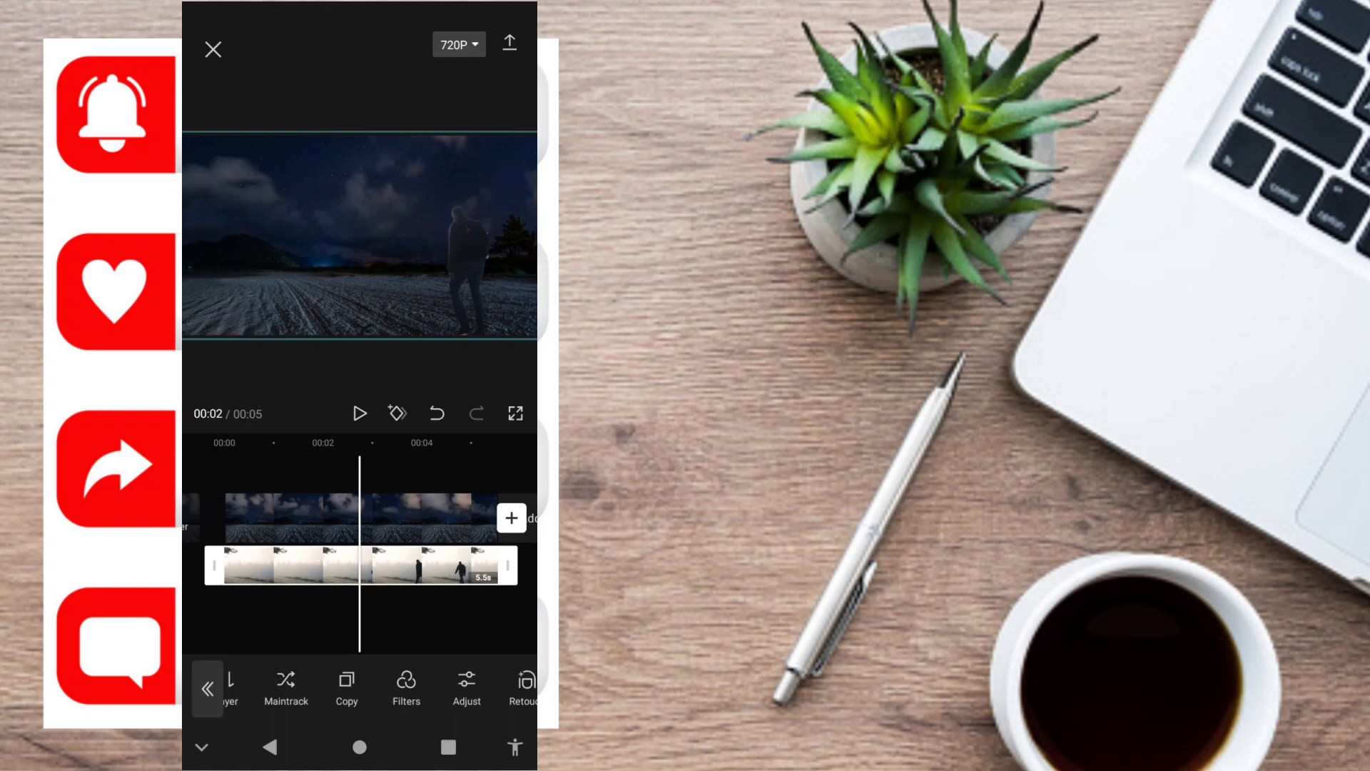
{"action": "left_click_drag", "start_coordinate": [478, 20], "coordinate": [459, 129]}
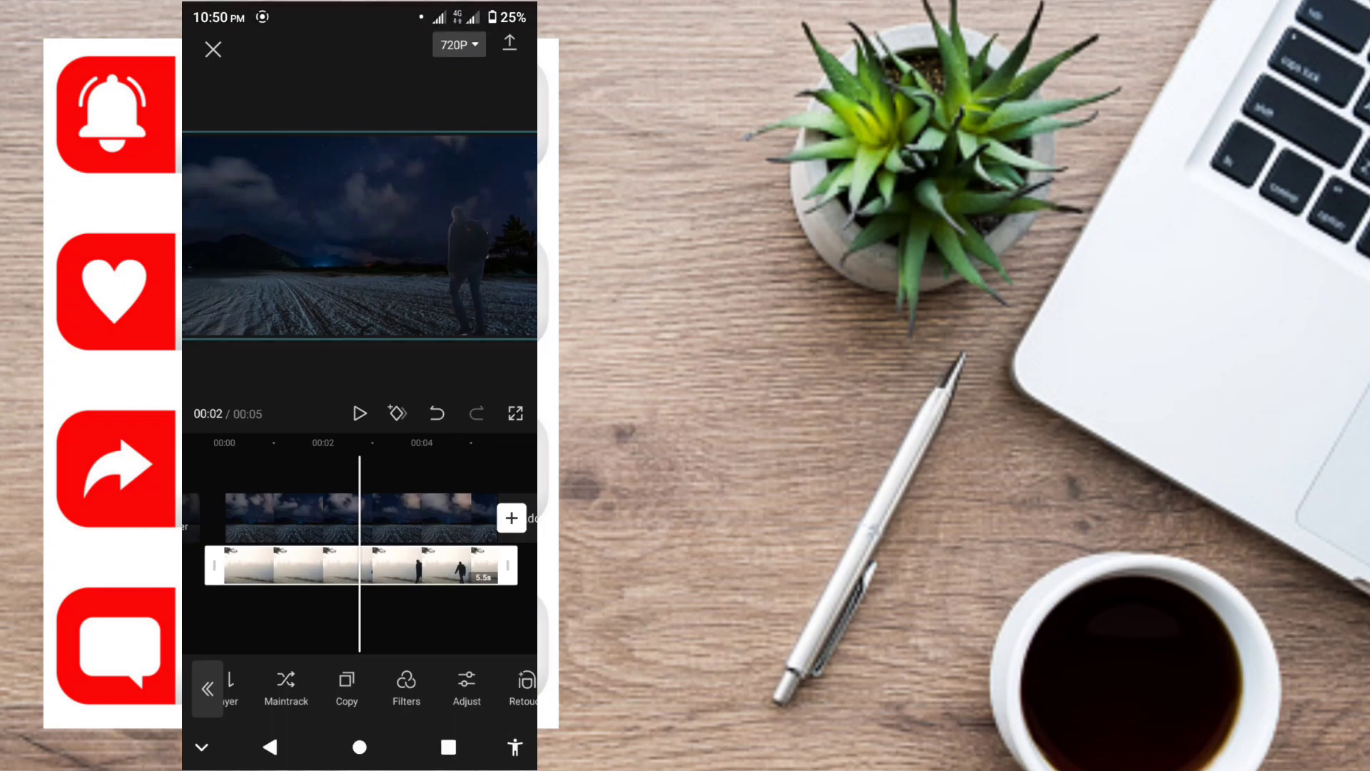
{"action": "left_click_drag", "start_coordinate": [420, 14], "coordinate": [411, 59]}
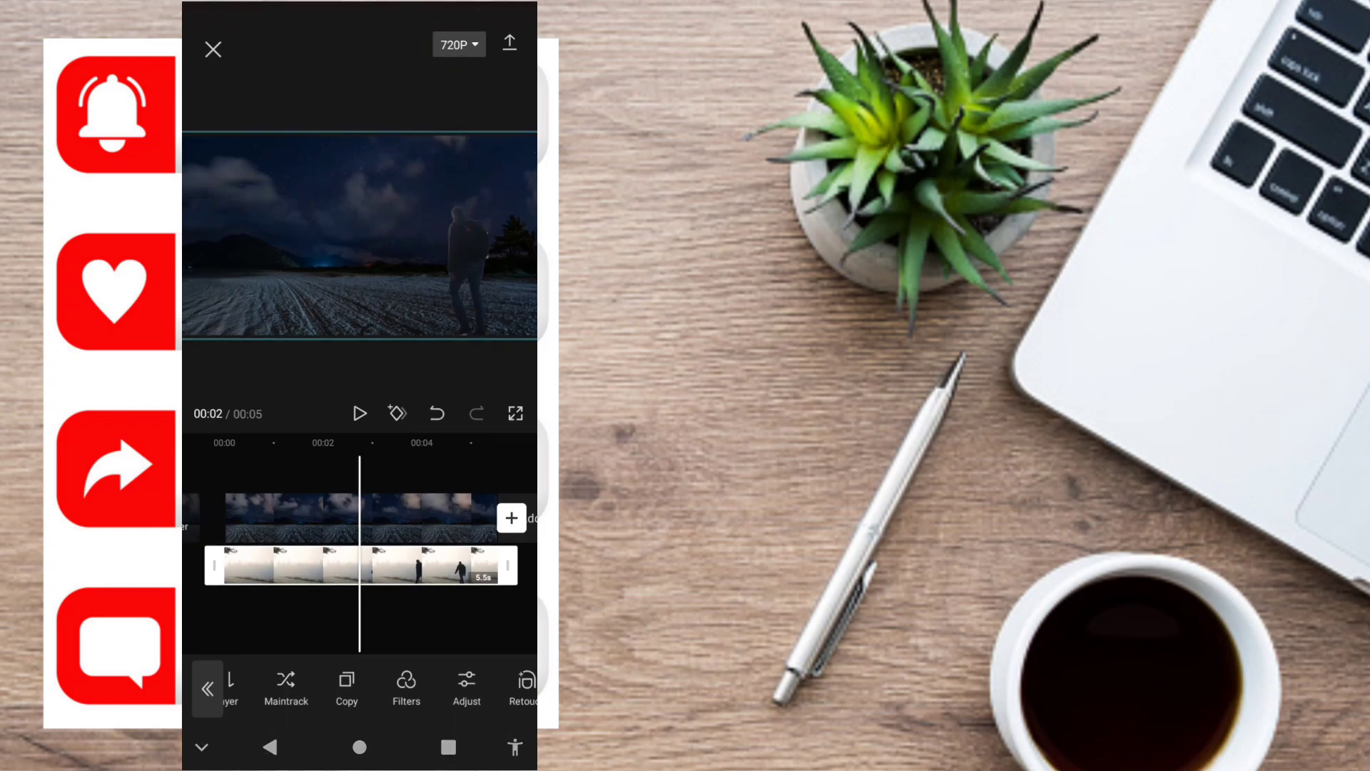
{"action": "left_click_drag", "start_coordinate": [398, 11], "coordinate": [398, 62]}
{"action": "left_click", "coordinate": [360, 414]}
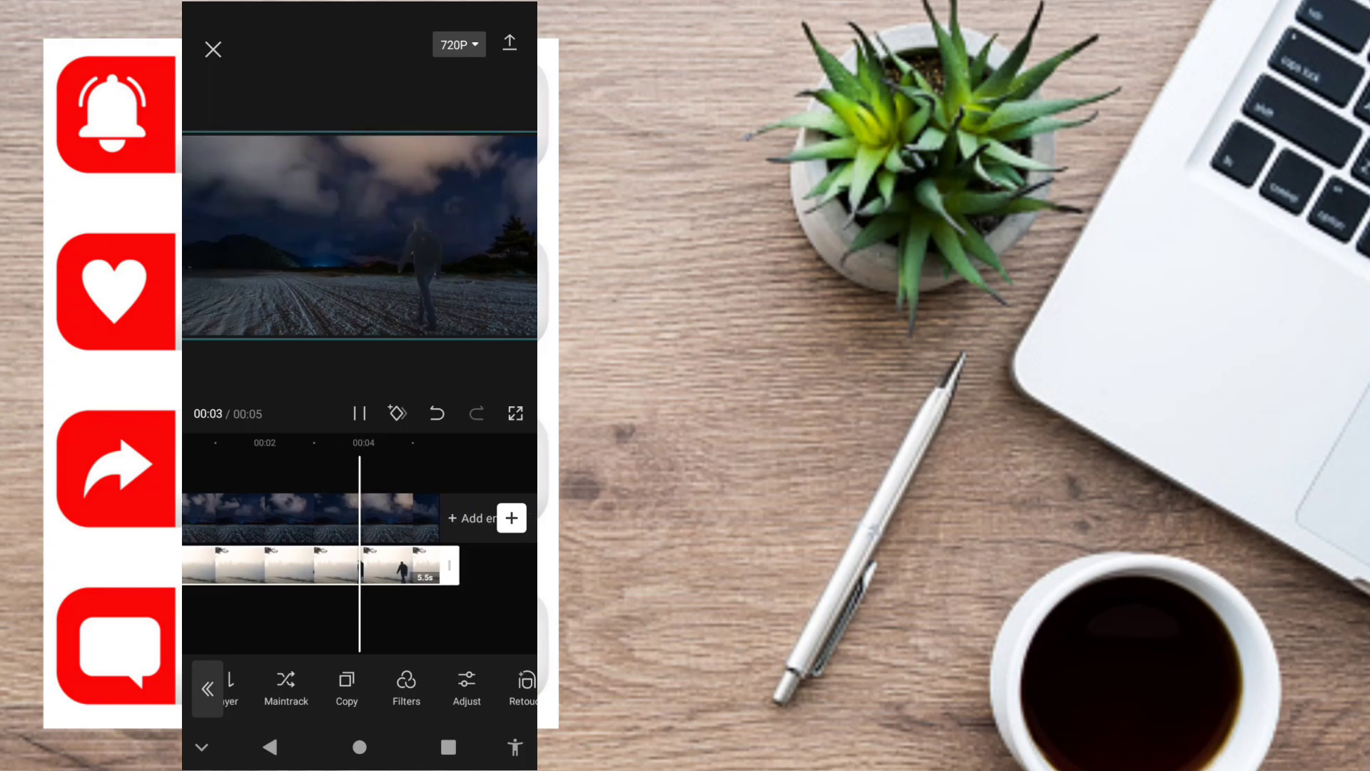
{"action": "left_click", "coordinate": [360, 414]}
In HSL, shift the red hue, then raise purple hue, lower purple saturation and set its luminance to 39.
{"action": "left_click", "coordinate": [467, 686]}
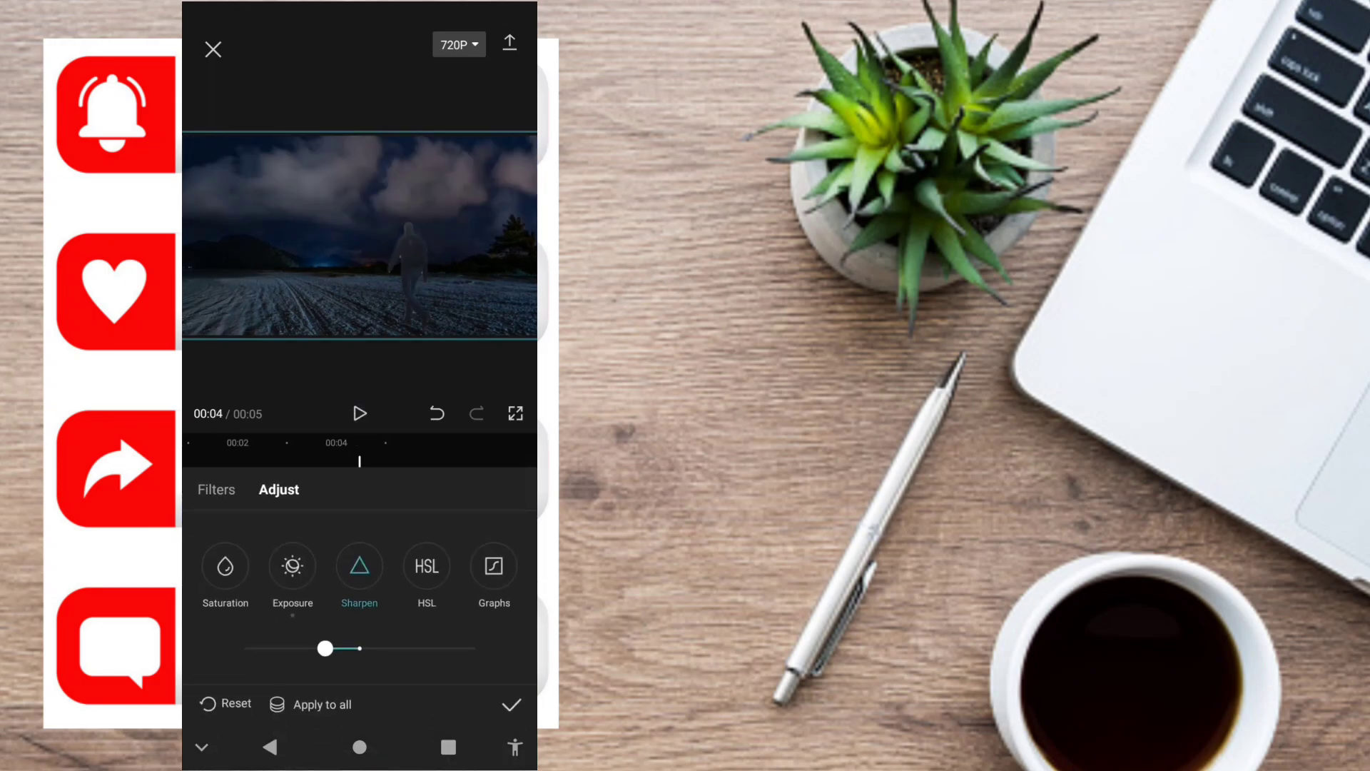
{"action": "left_click", "coordinate": [428, 567]}
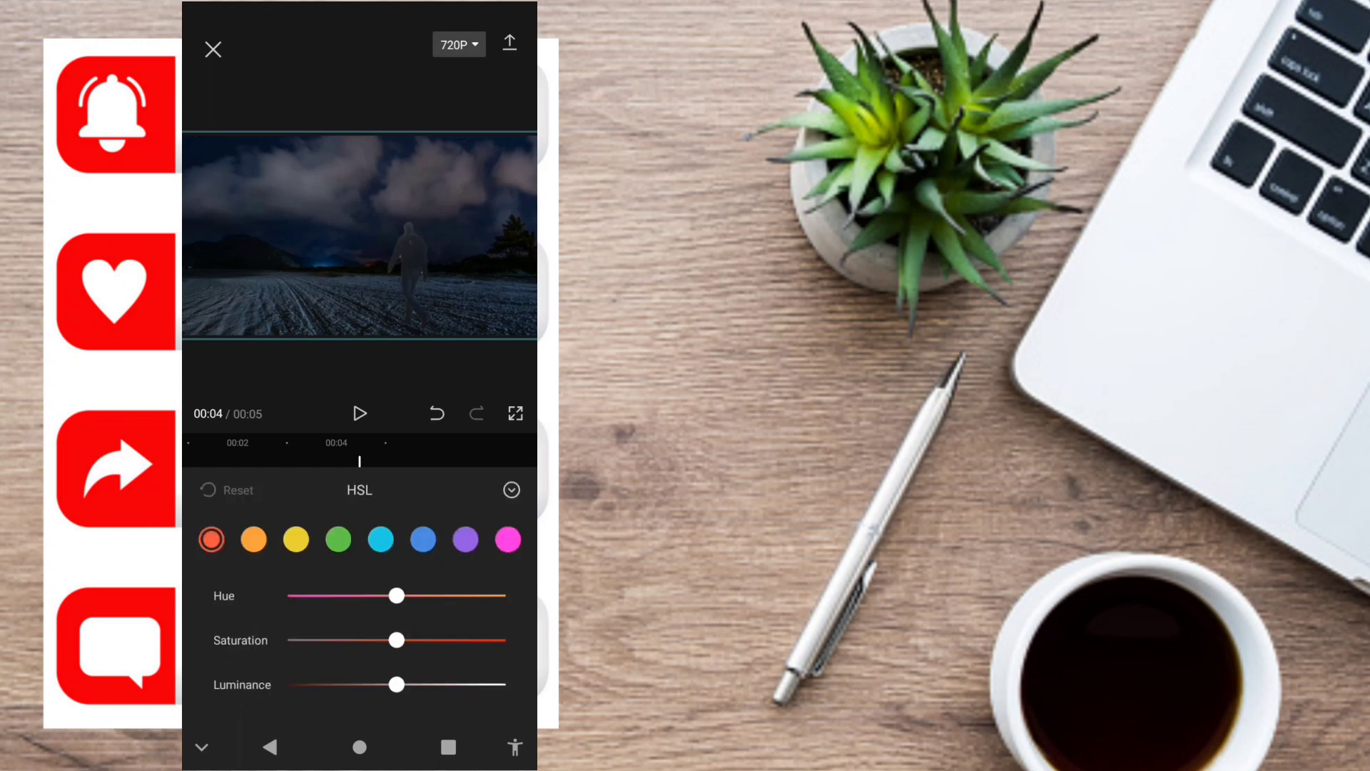
{"action": "left_click_drag", "start_coordinate": [396, 596], "coordinate": [428, 596]}
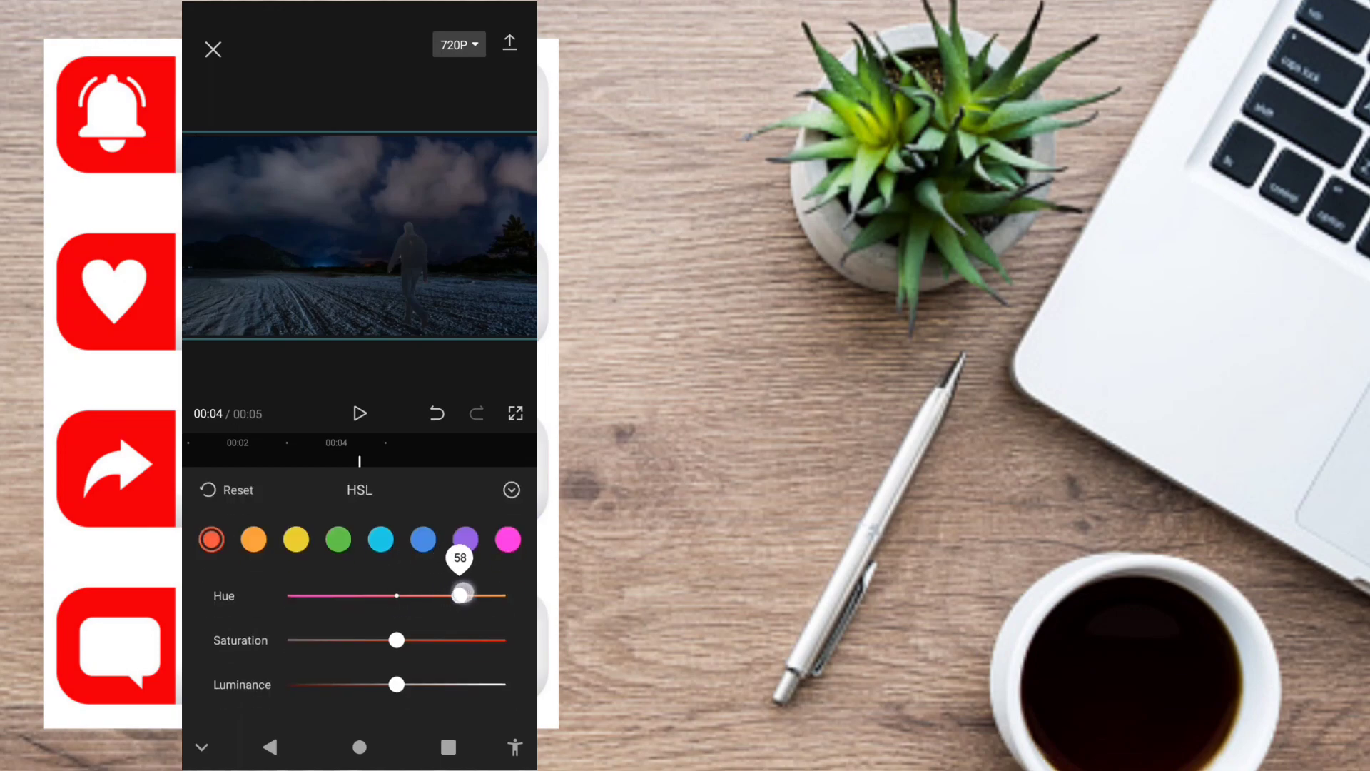
{"action": "left_click", "coordinate": [465, 540]}
{"action": "mouse_move", "coordinate": [396, 595]}
{"action": "left_mouse_down"}
{"action": "mouse_move", "coordinate": [370, 594]}
{"action": "mouse_move", "coordinate": [474, 596]}
{"action": "left_mouse_up"}
{"action": "mouse_move", "coordinate": [396, 639]}
{"action": "left_mouse_down"}
{"action": "mouse_move", "coordinate": [446, 639]}
{"action": "mouse_move", "coordinate": [328, 639]}
{"action": "left_mouse_up"}
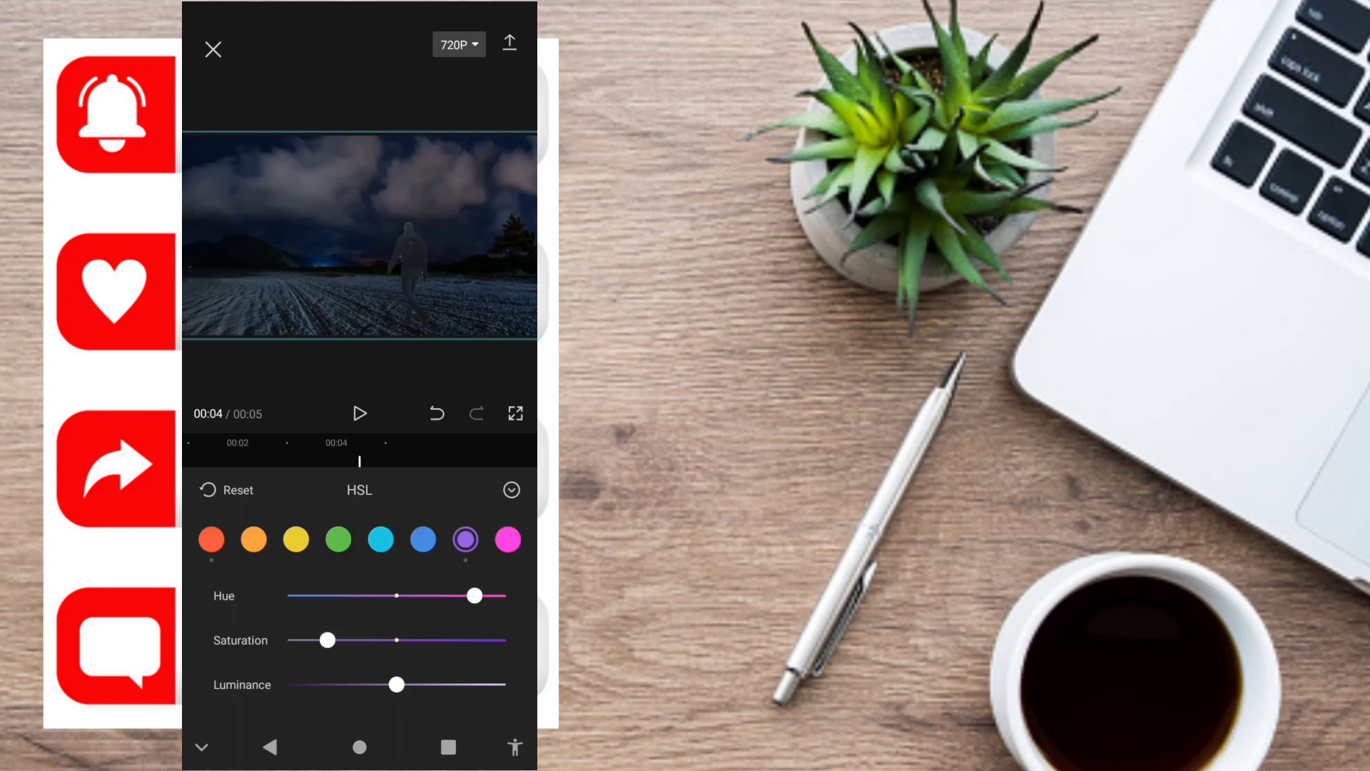
{"action": "left_click_drag", "start_coordinate": [396, 685], "coordinate": [418, 684]}
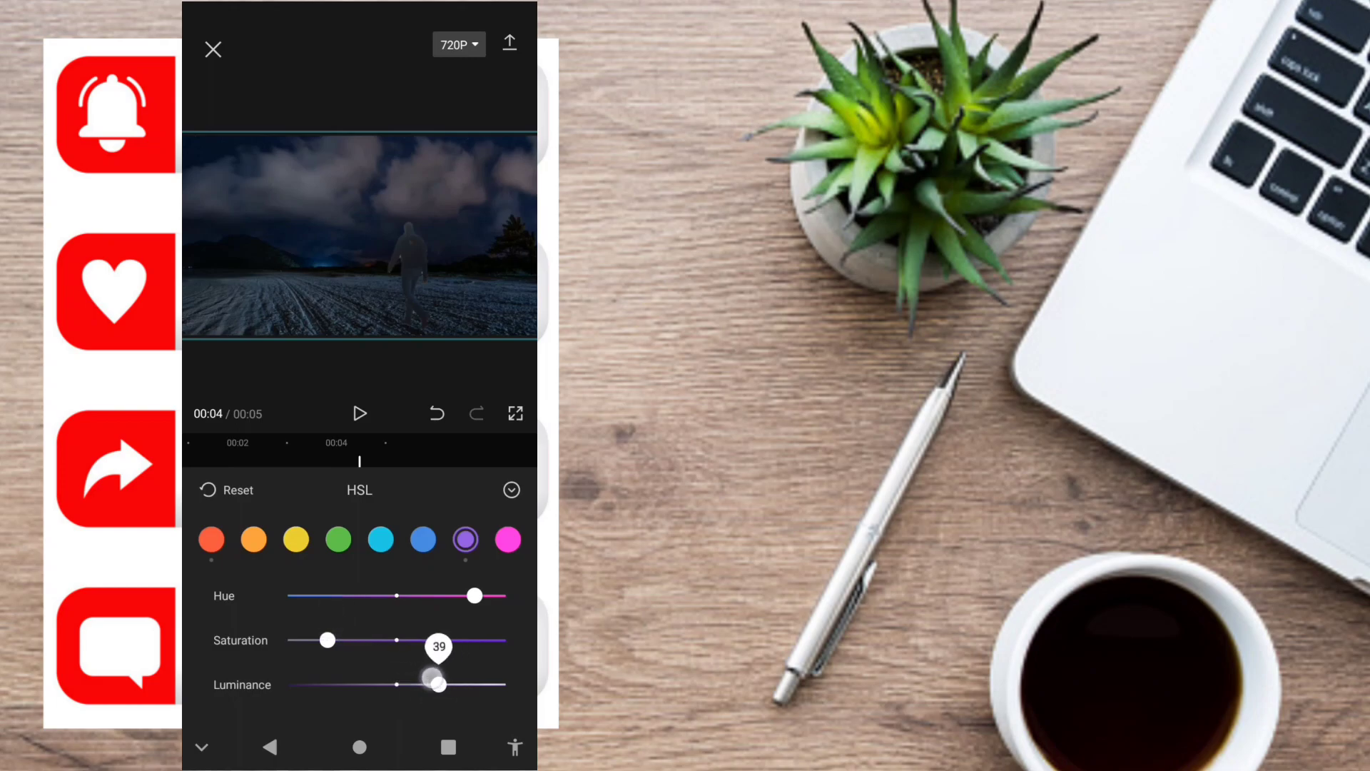
Apply the HSL changes and reselect the walking-man overlay clip.
{"action": "left_click", "coordinate": [418, 262]}
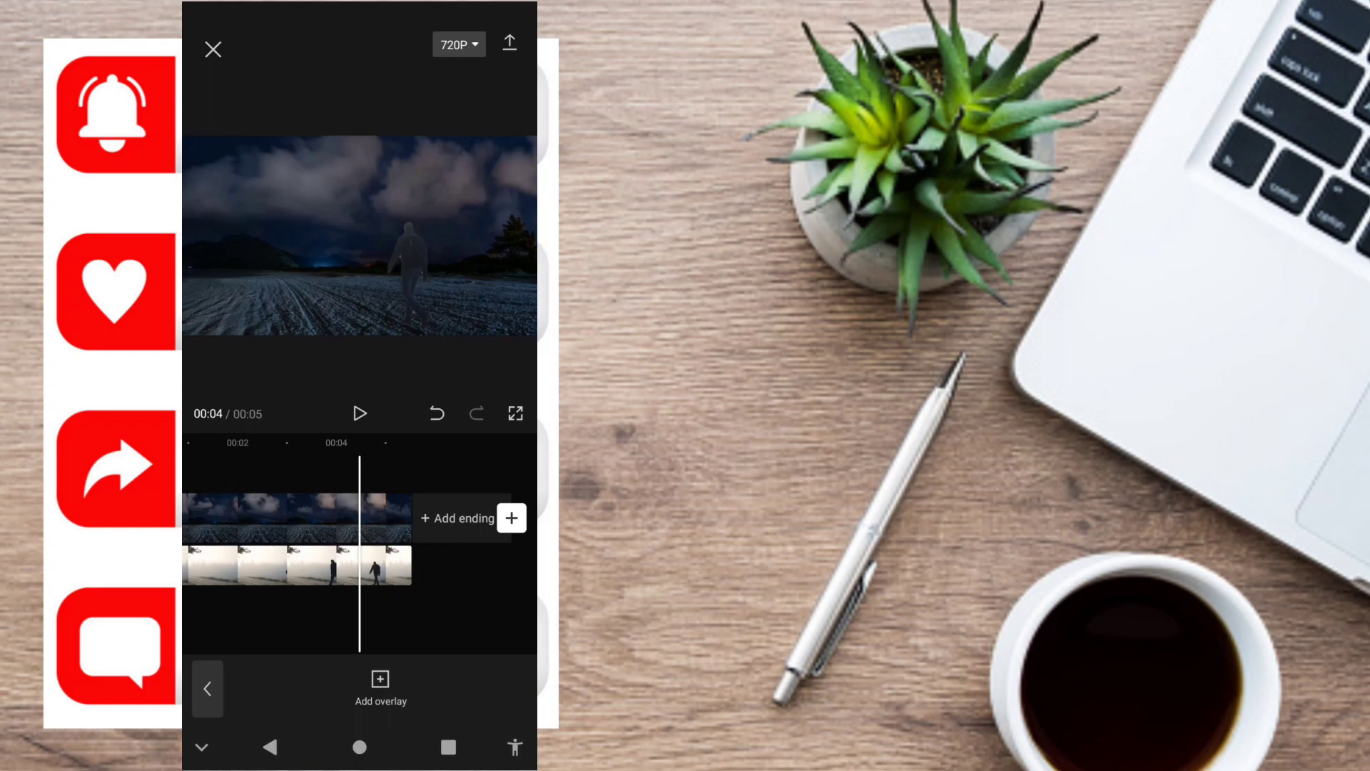
{"action": "left_click", "coordinate": [300, 565]}
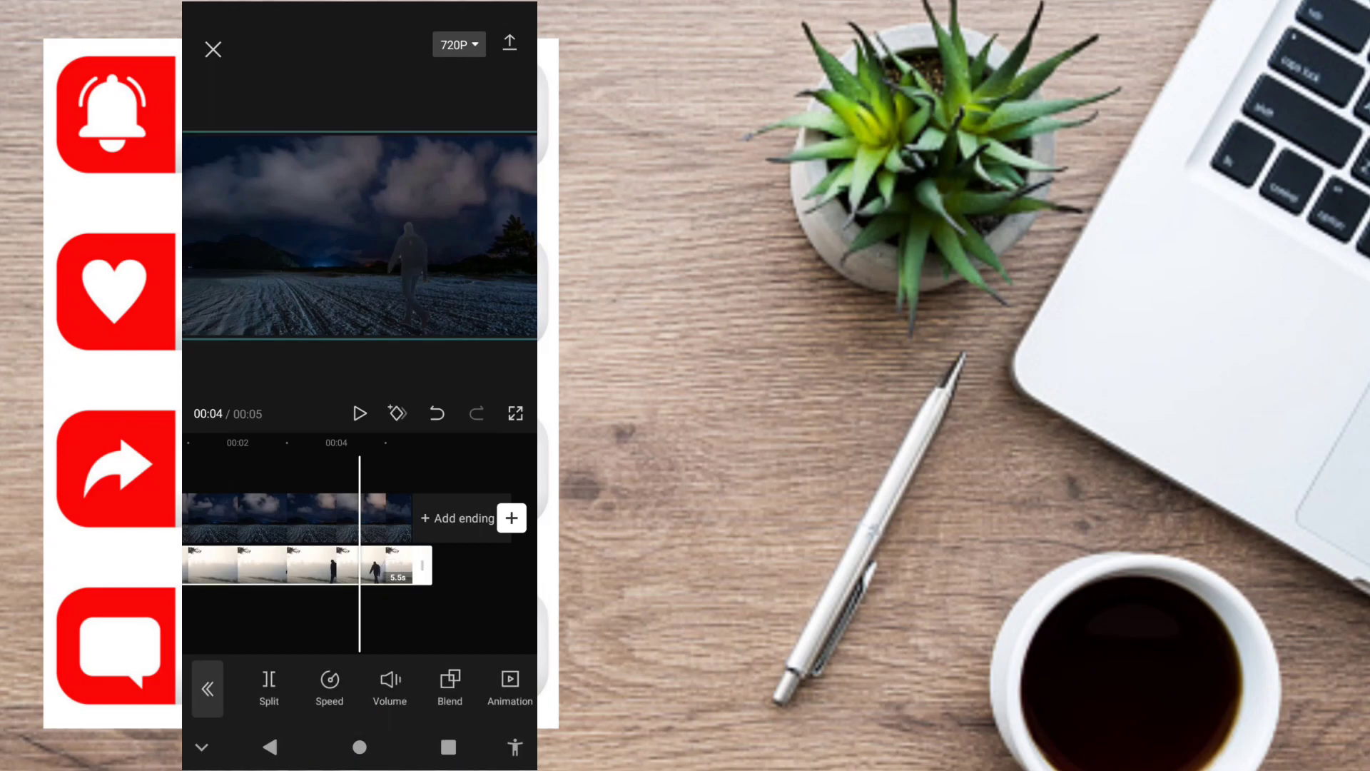
{"action": "left_click_drag", "start_coordinate": [428, 685], "coordinate": [286, 686]}
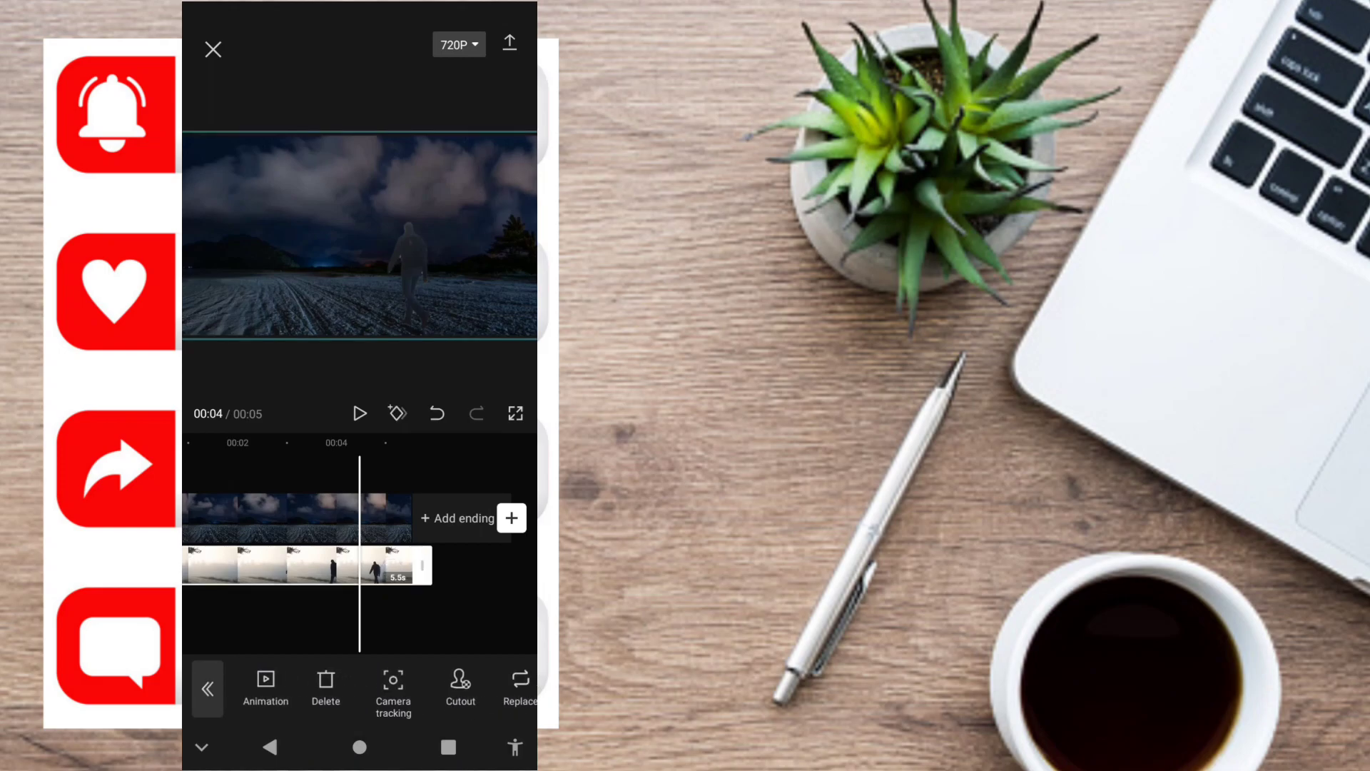
{"action": "mouse_move", "coordinate": [498, 685]}
{"action": "left_mouse_down"}
{"action": "mouse_move", "coordinate": [428, 685]}
{"action": "mouse_move", "coordinate": [449, 680]}
{"action": "left_mouse_up"}
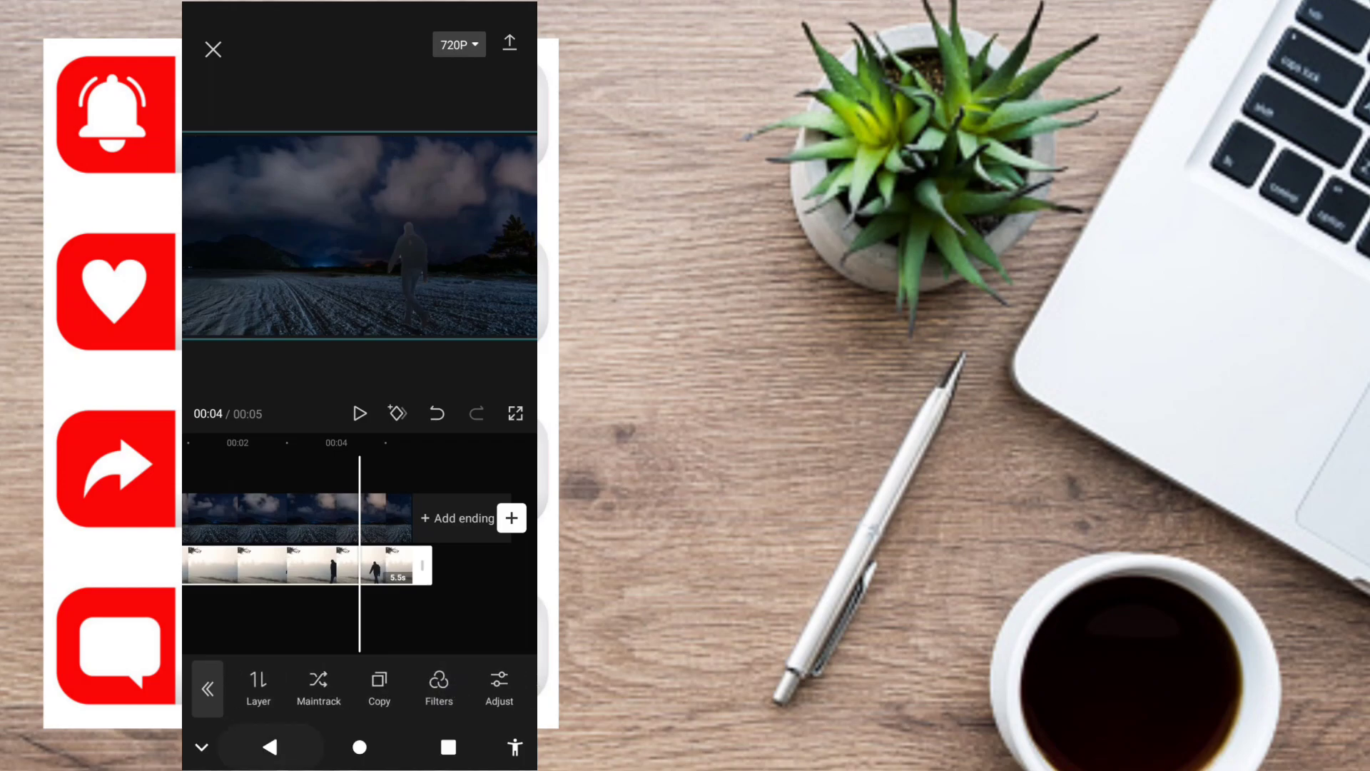
Raise the overlay's highlights and lower its brightness to -50, then apply.
{"action": "left_click", "coordinate": [500, 687]}
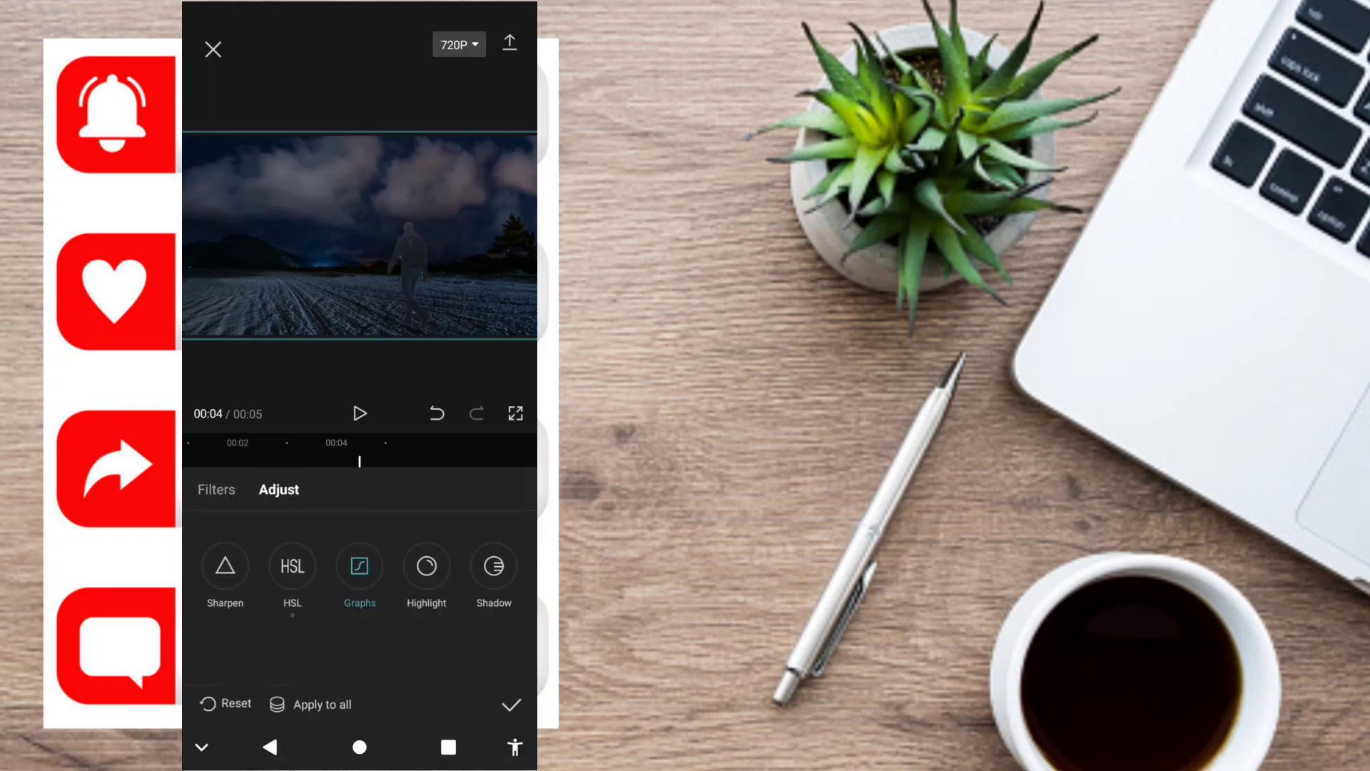
{"action": "left_click", "coordinate": [426, 566]}
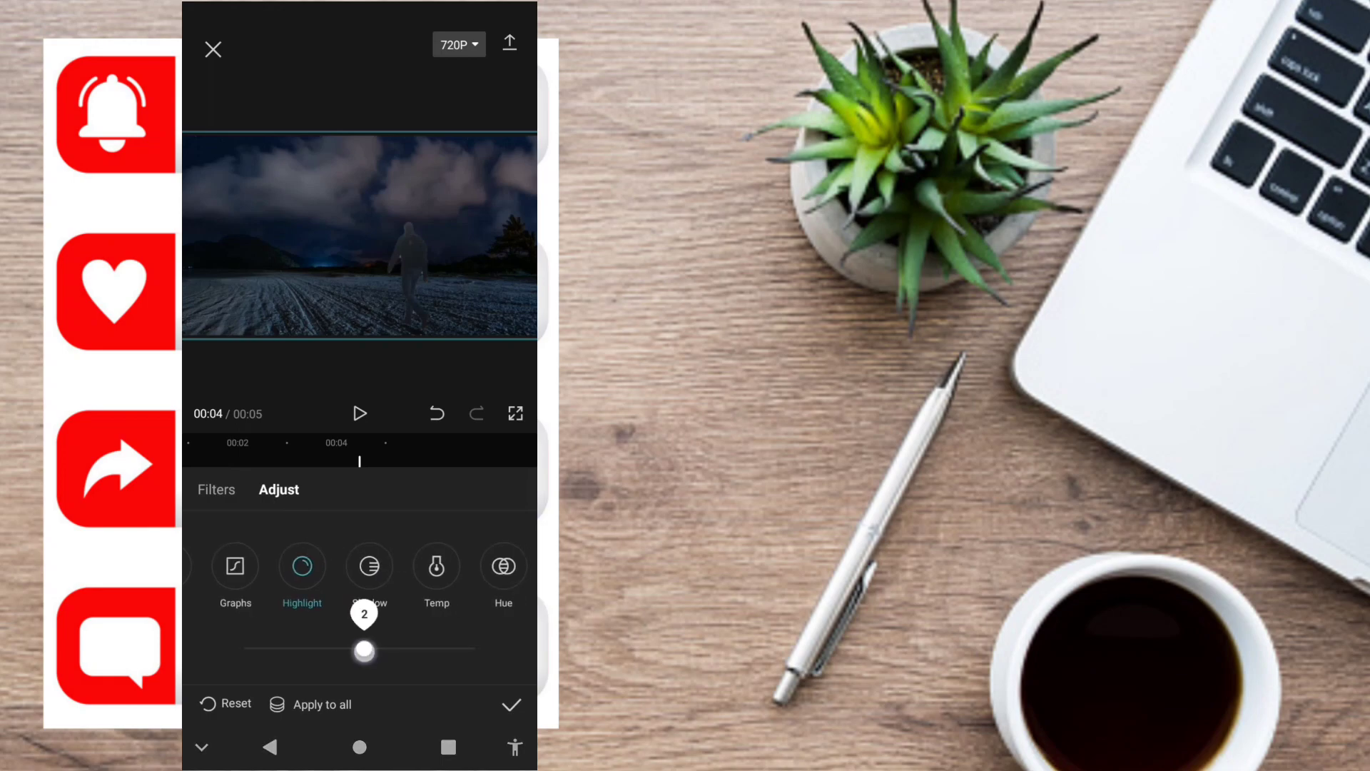
{"action": "mouse_move", "coordinate": [364, 651]}
{"action": "left_mouse_down"}
{"action": "mouse_move", "coordinate": [323, 637]}
{"action": "mouse_move", "coordinate": [419, 648]}
{"action": "left_mouse_up"}
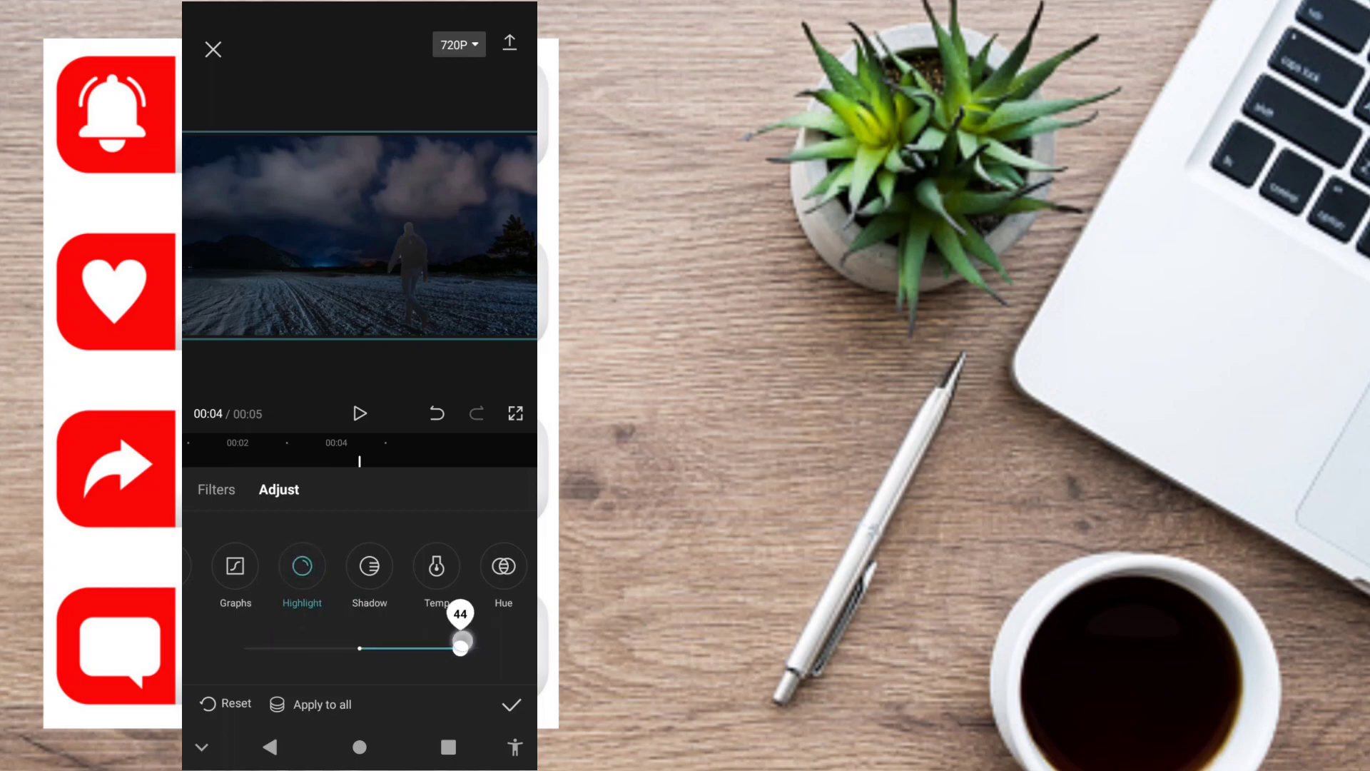
{"action": "left_click_drag", "start_coordinate": [371, 564], "coordinate": [506, 564]}
{"action": "left_click", "coordinate": [223, 567]}
{"action": "left_click_drag", "start_coordinate": [359, 648], "coordinate": [225, 619]}
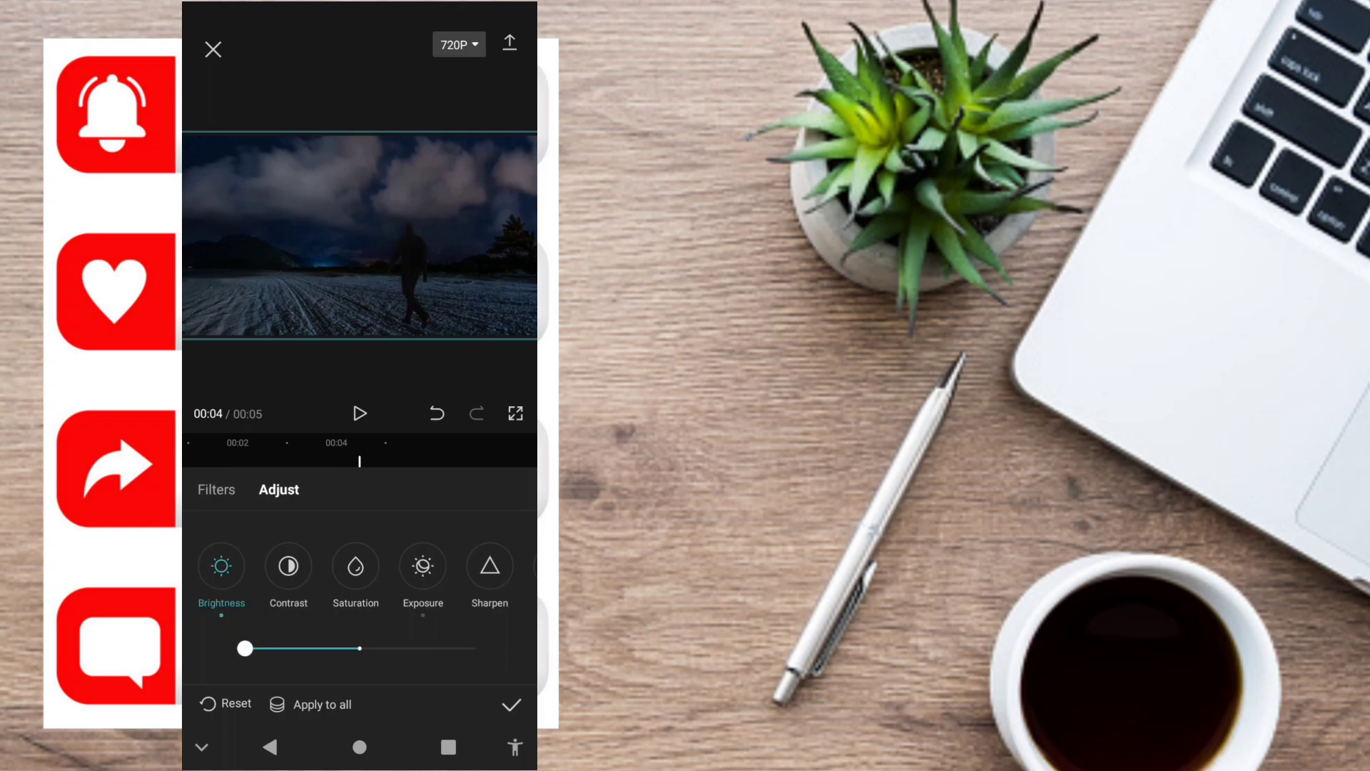
{"action": "left_click_drag", "start_coordinate": [341, 449], "coordinate": [474, 441]}
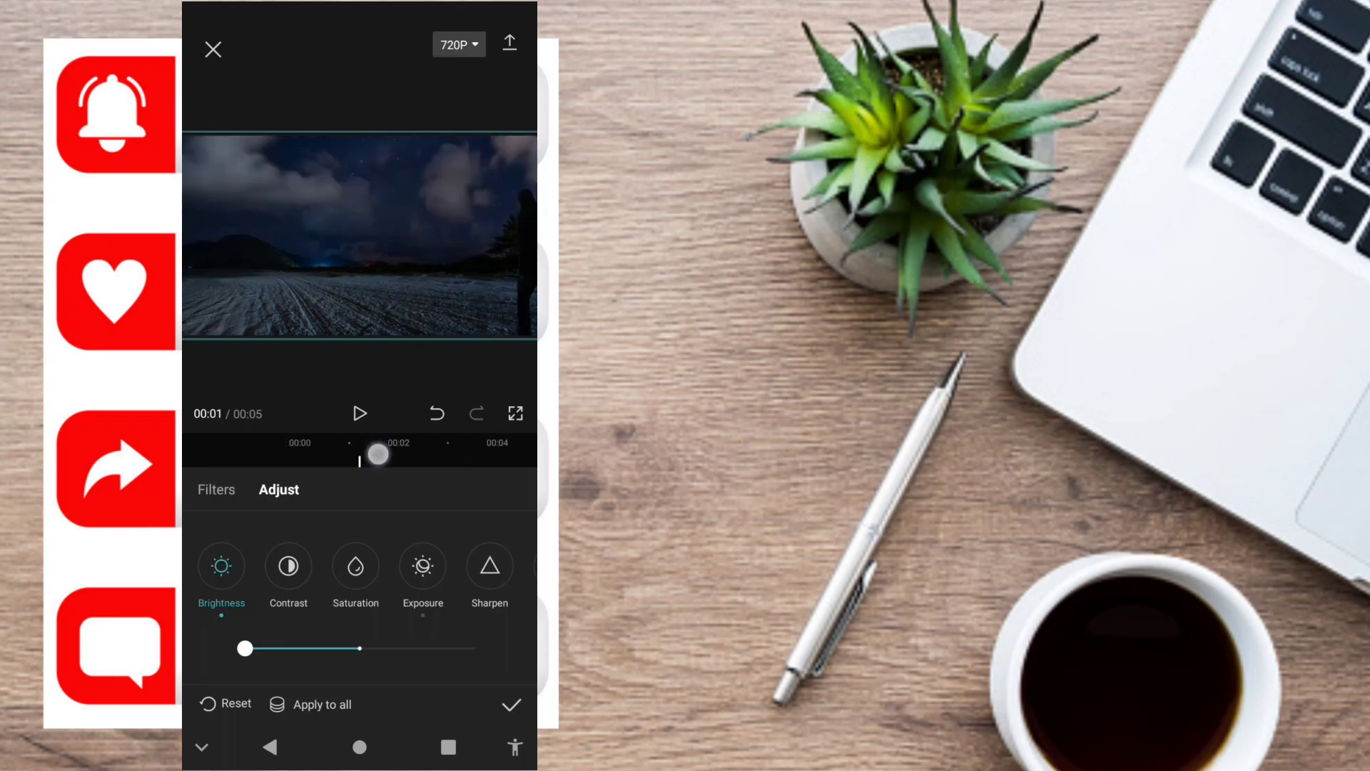
{"action": "left_click_drag", "start_coordinate": [378, 454], "coordinate": [438, 454]}
{"action": "left_click", "coordinate": [512, 706]}
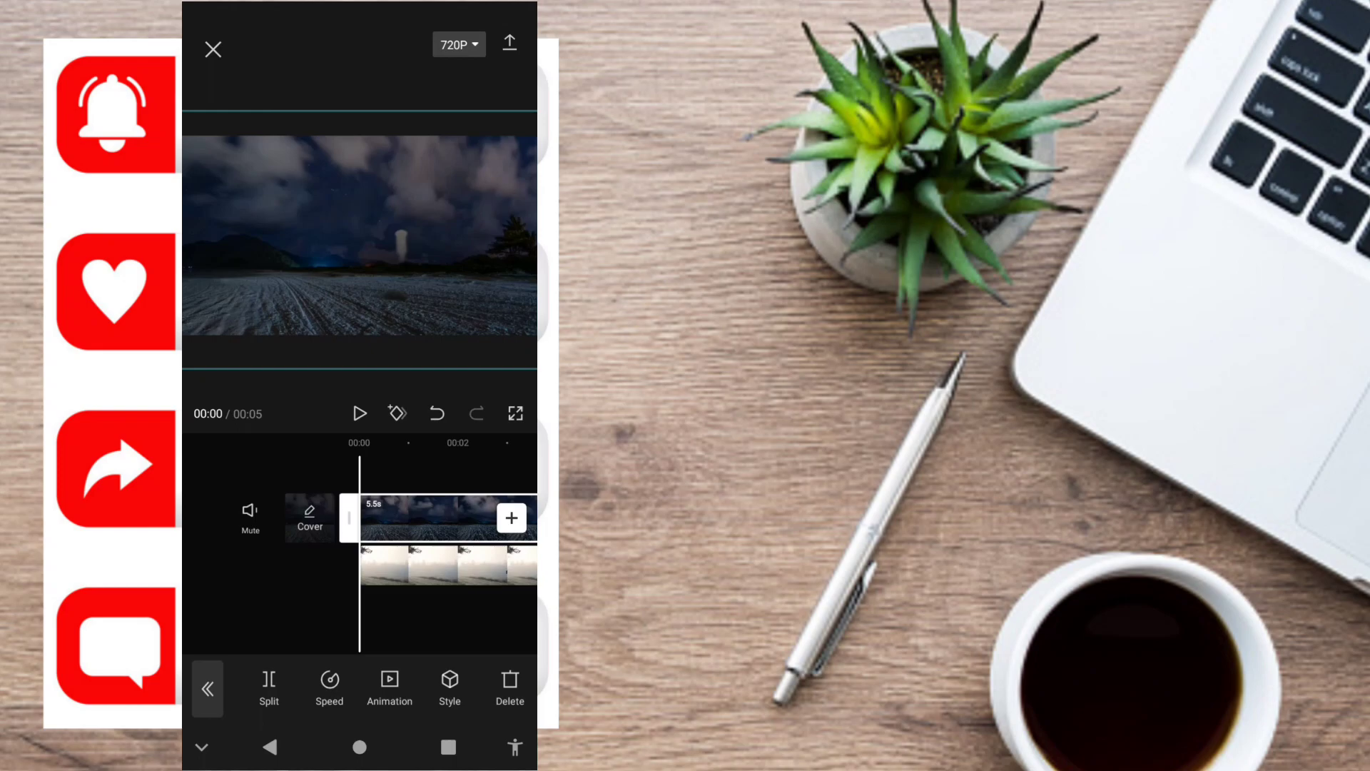
Slightly raise the night-sky background's brightness and boost its saturation for a deeper blue sky.
{"action": "left_click_drag", "start_coordinate": [496, 686], "coordinate": [285, 686]}
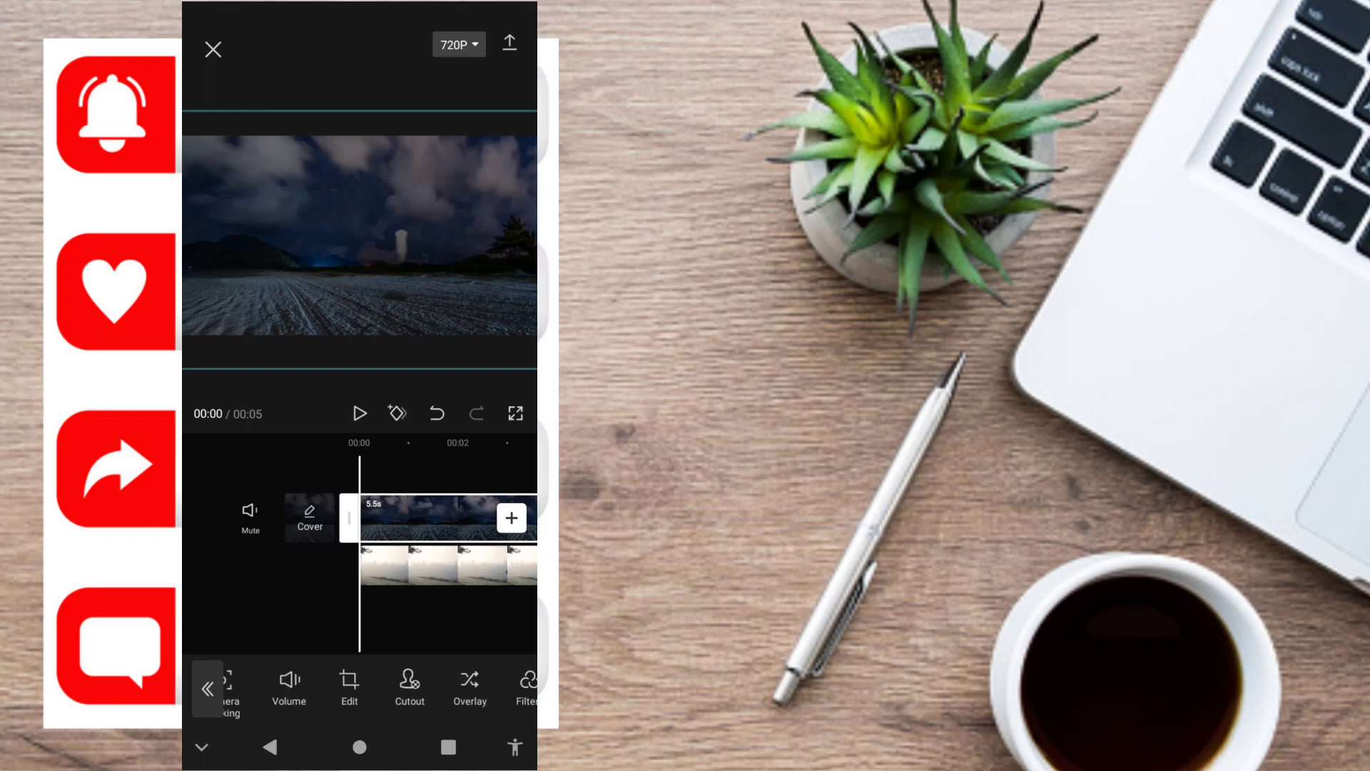
{"action": "left_click", "coordinate": [502, 688]}
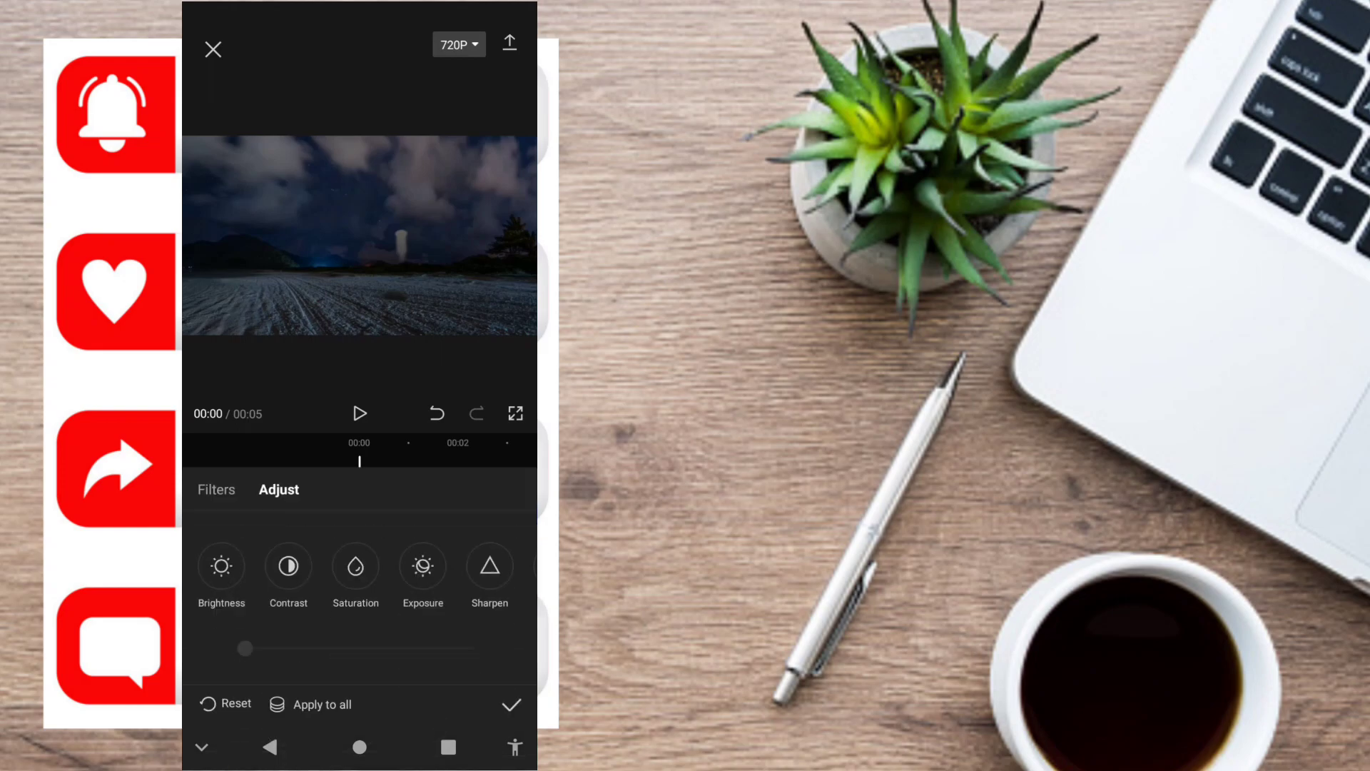
{"action": "left_click", "coordinate": [221, 566]}
{"action": "mouse_move", "coordinate": [360, 648]}
{"action": "left_mouse_down"}
{"action": "mouse_move", "coordinate": [403, 648]}
{"action": "mouse_move", "coordinate": [312, 648]}
{"action": "mouse_move", "coordinate": [433, 648]}
{"action": "left_mouse_up"}
{"action": "left_click", "coordinate": [289, 566]}
{"action": "left_click", "coordinate": [356, 566]}
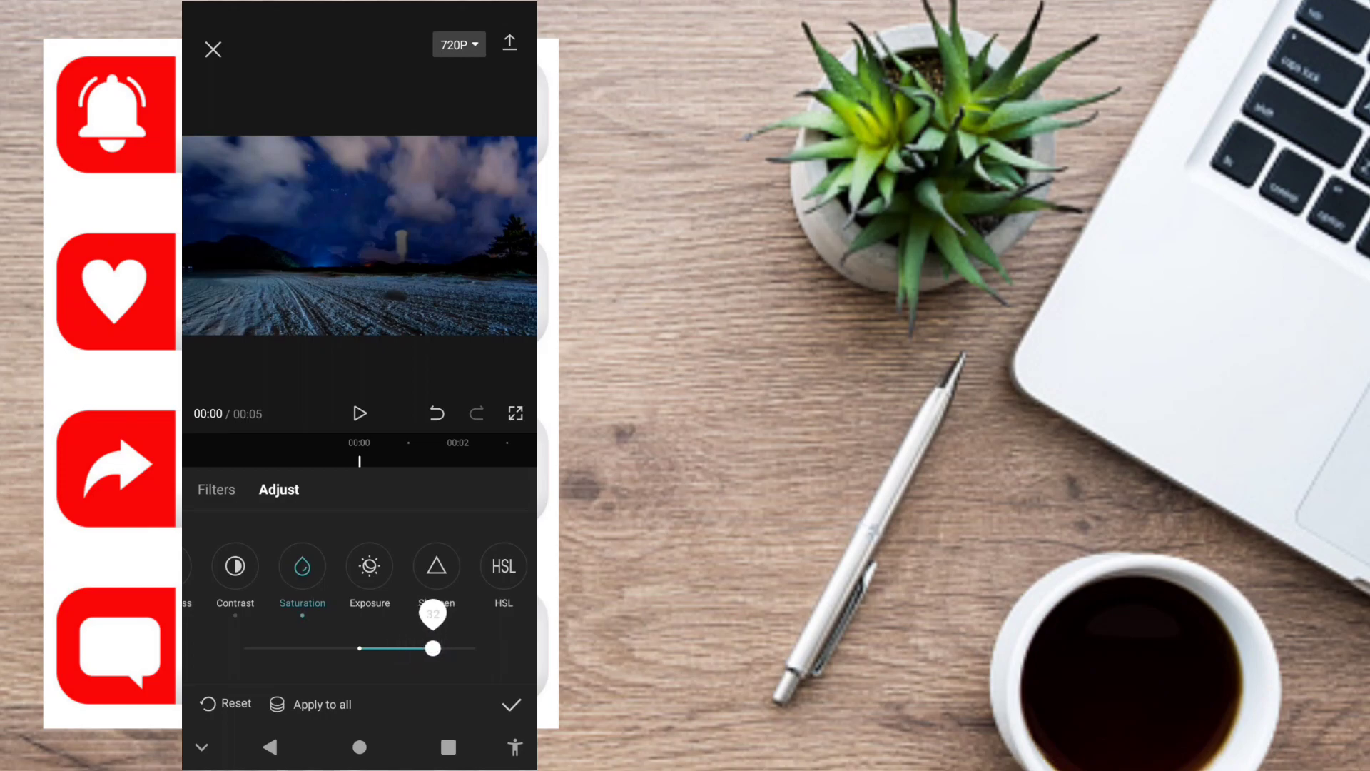
{"action": "left_click", "coordinate": [508, 705]}
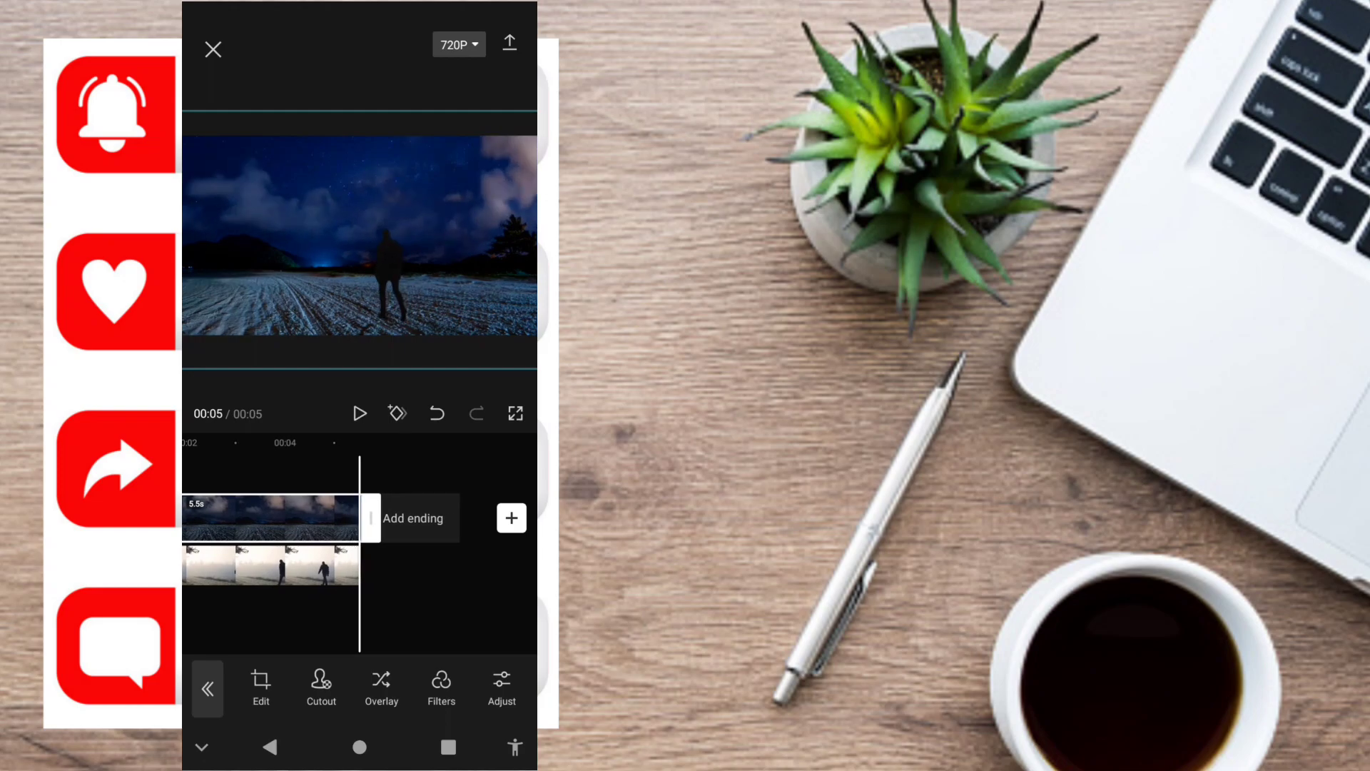
Rewind to the start and export the finished composite at 1080p resolution and 50 fps.
{"action": "left_click_drag", "start_coordinate": [250, 535], "coordinate": [464, 535]}
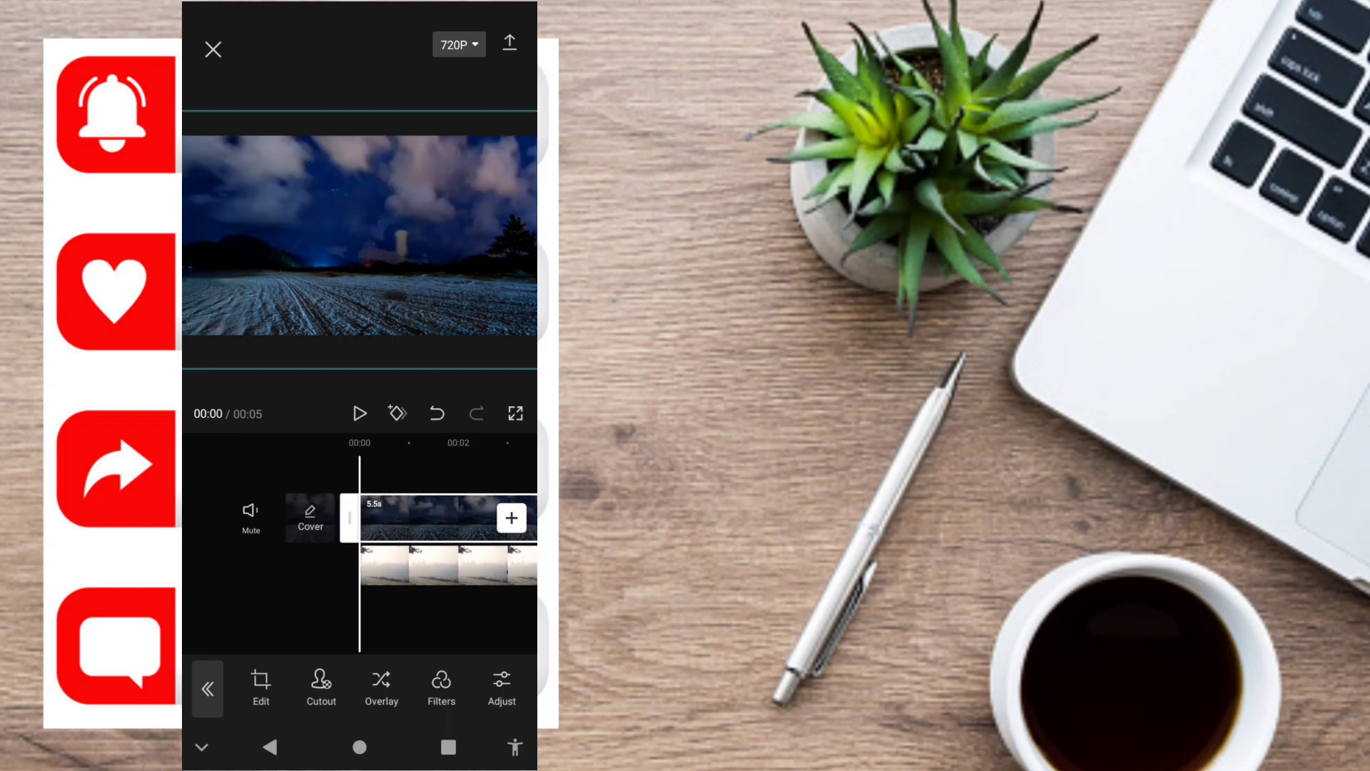
{"action": "left_click", "coordinate": [459, 45]}
{"action": "left_click_drag", "start_coordinate": [360, 151], "coordinate": [529, 155]}
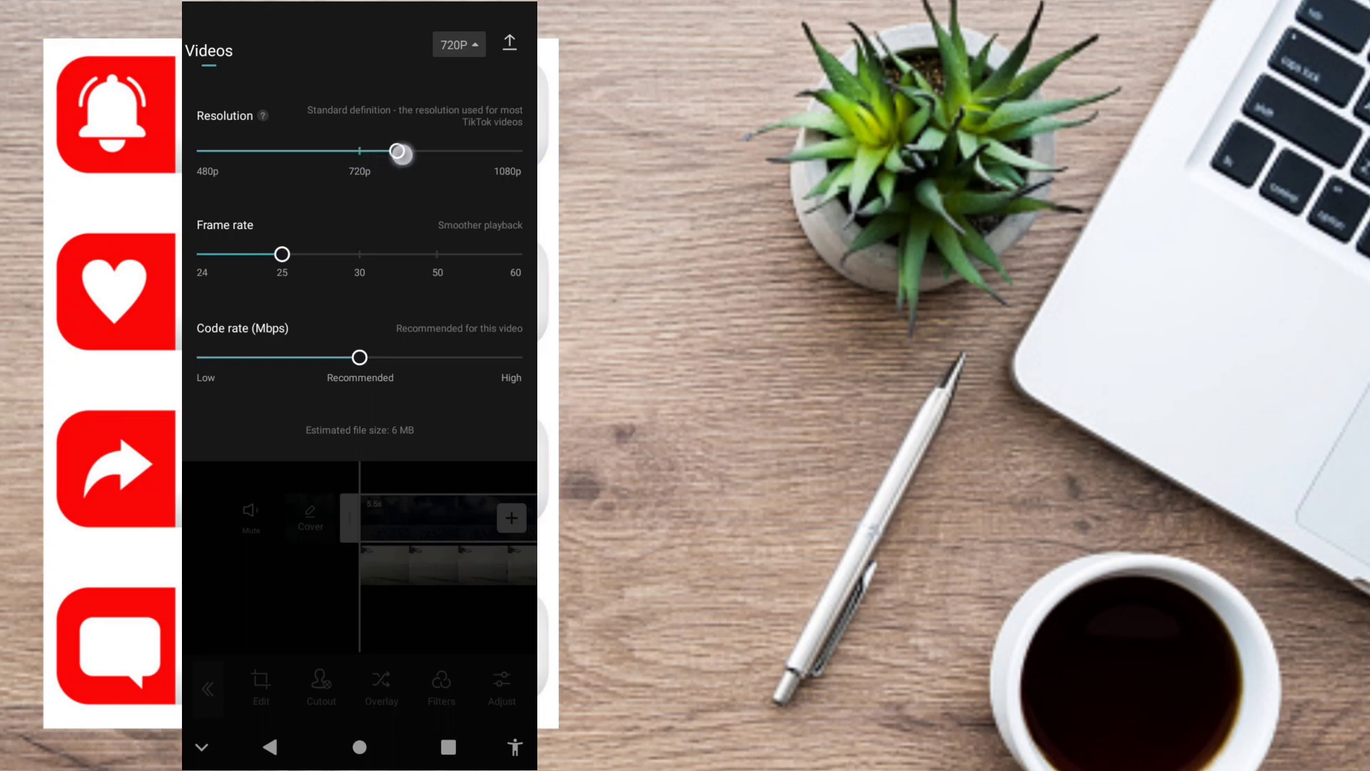
{"action": "left_click", "coordinate": [434, 253]}
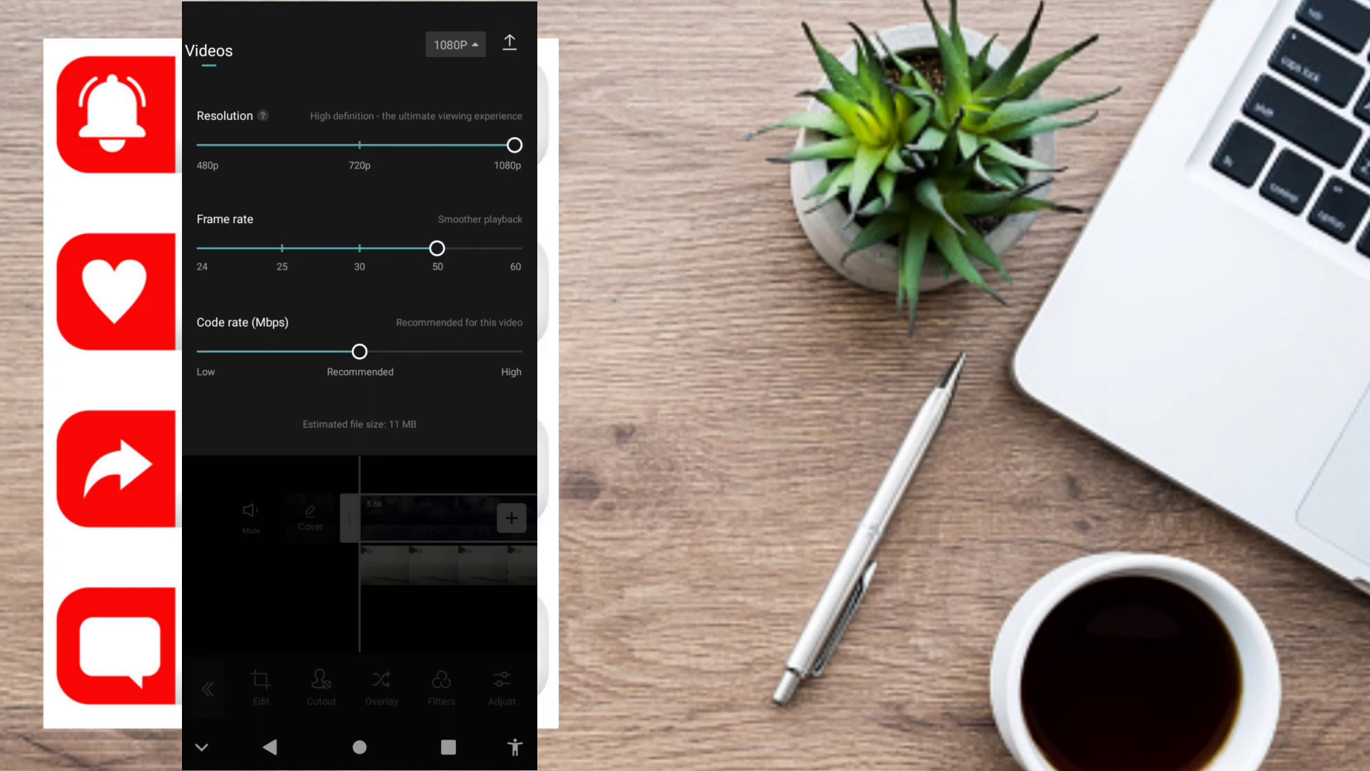
{"action": "left_click", "coordinate": [509, 43]}
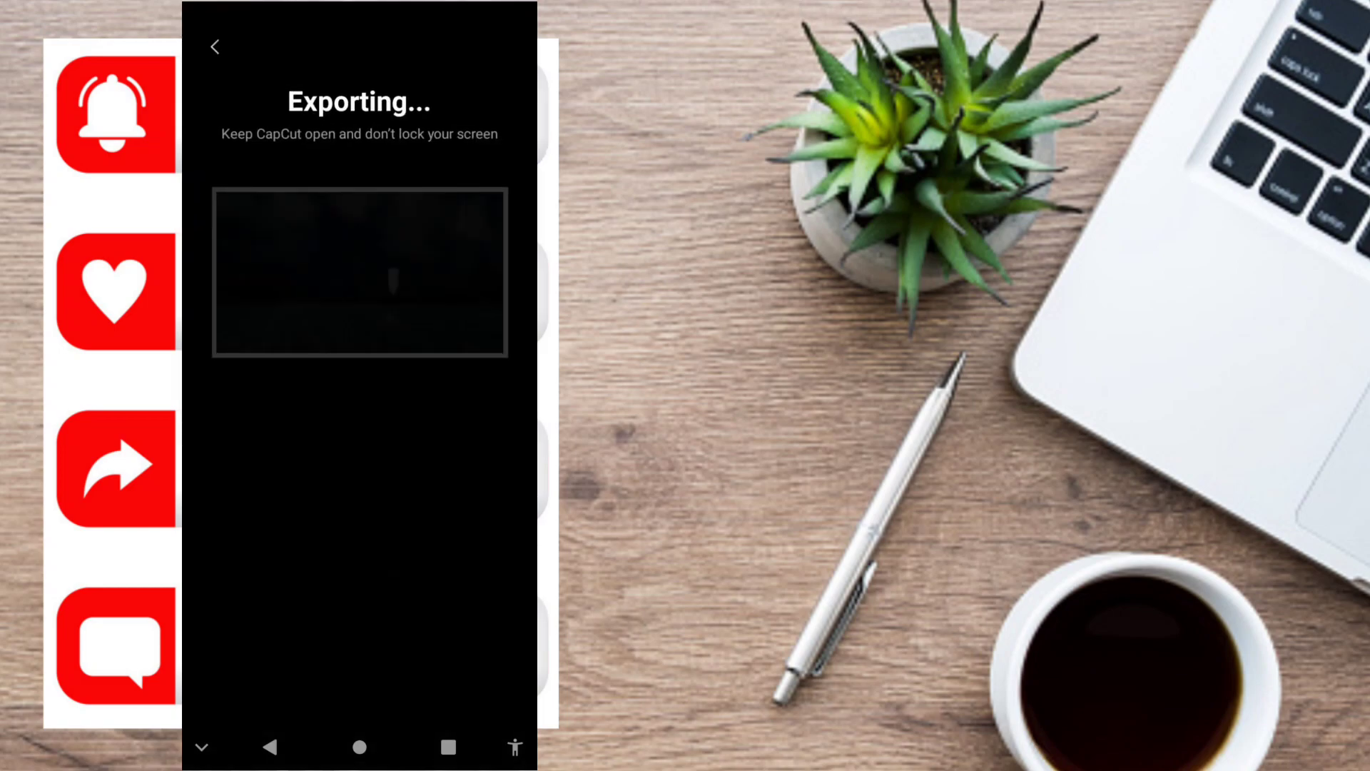